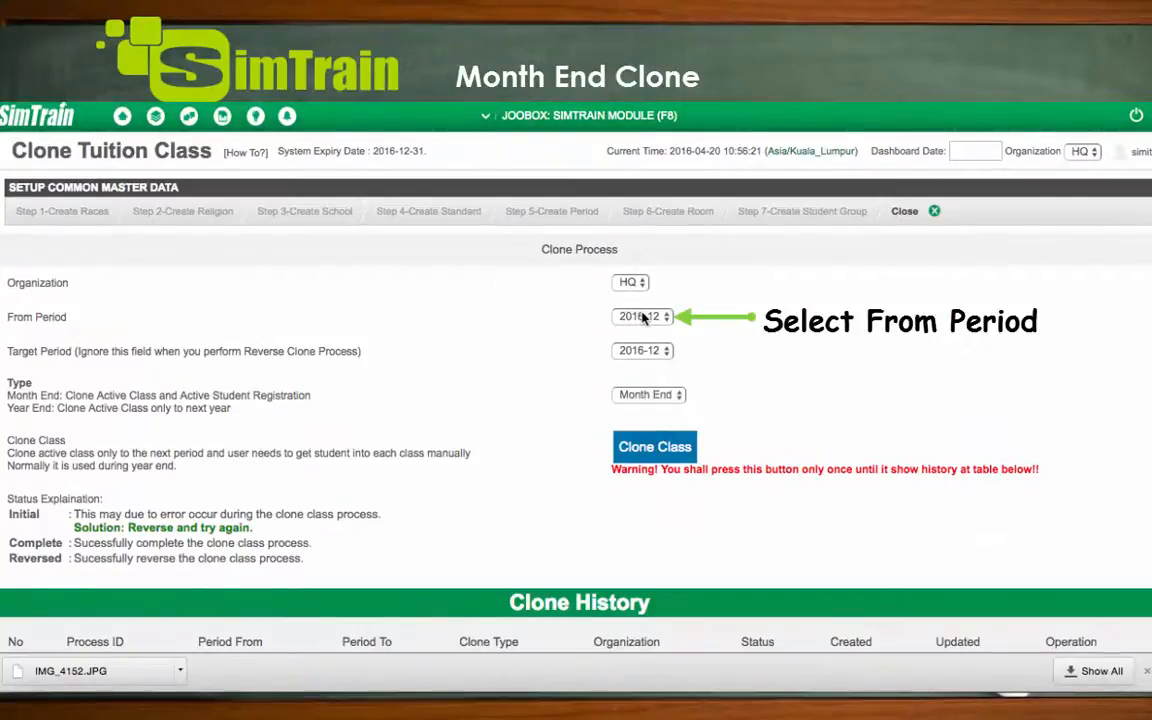
# Review the options offered for From Period, Target Period and Type in the clone process form
pyautogui.click(638, 317)
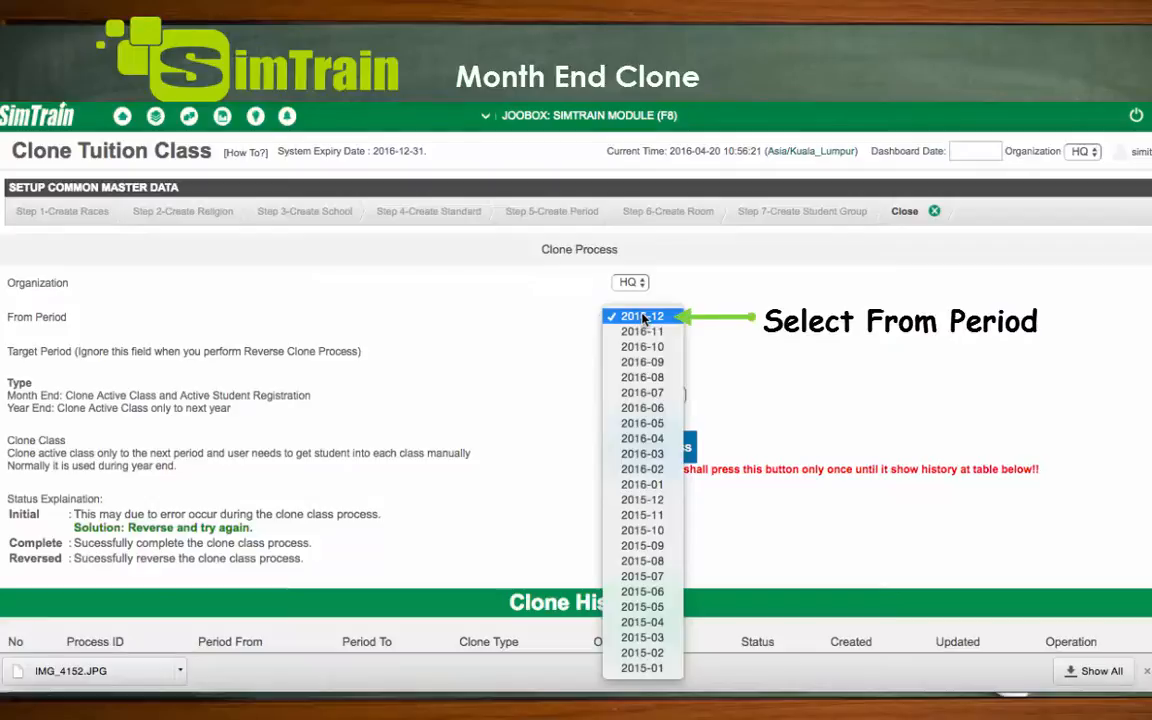
pyautogui.click(643, 317)
pyautogui.click(665, 352)
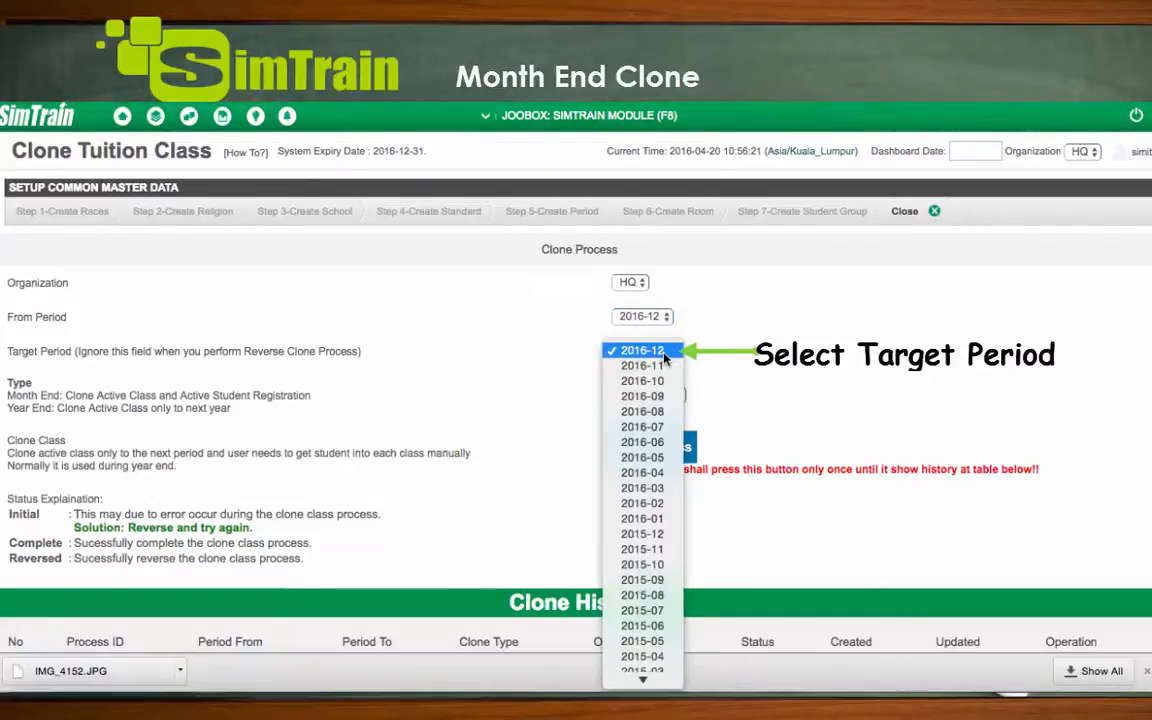
pyautogui.click(664, 353)
pyautogui.click(660, 396)
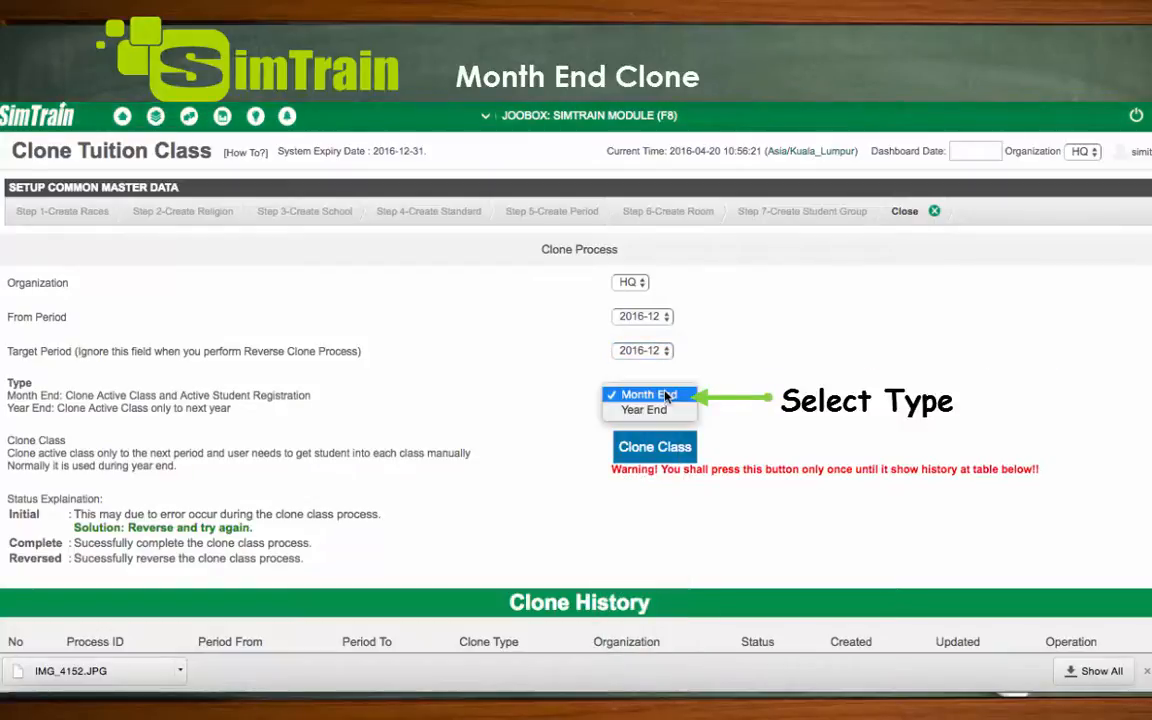
pyautogui.click(842, 376)
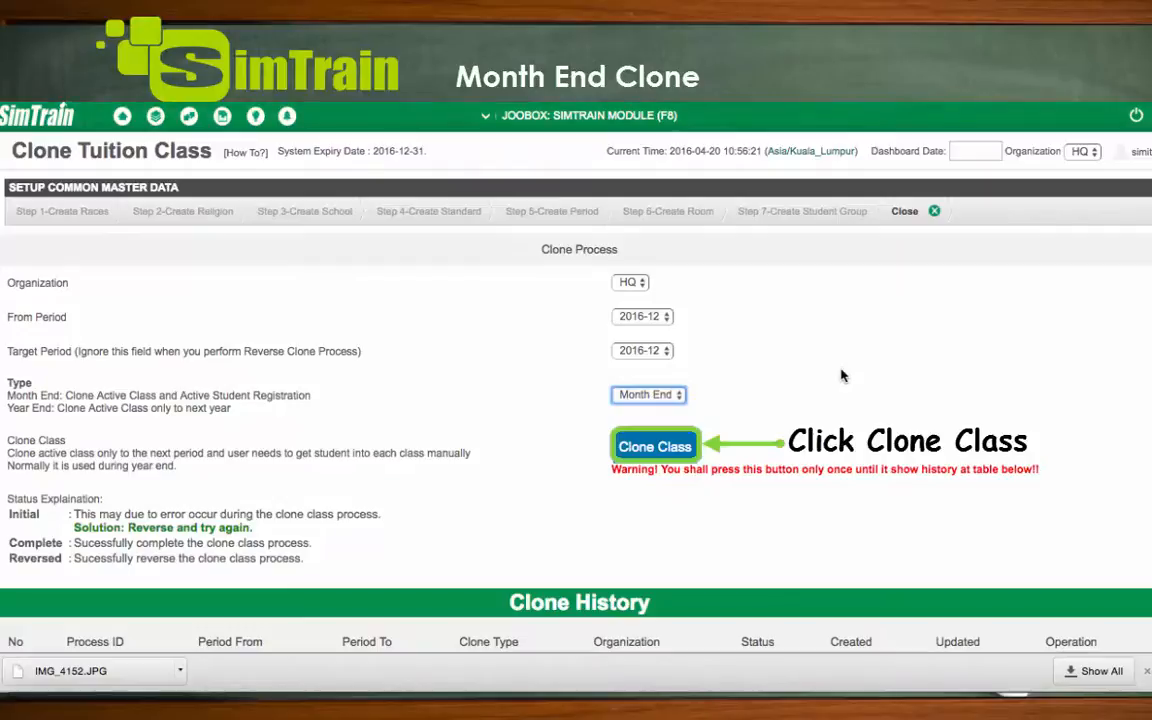
pyautogui.click(655, 449)
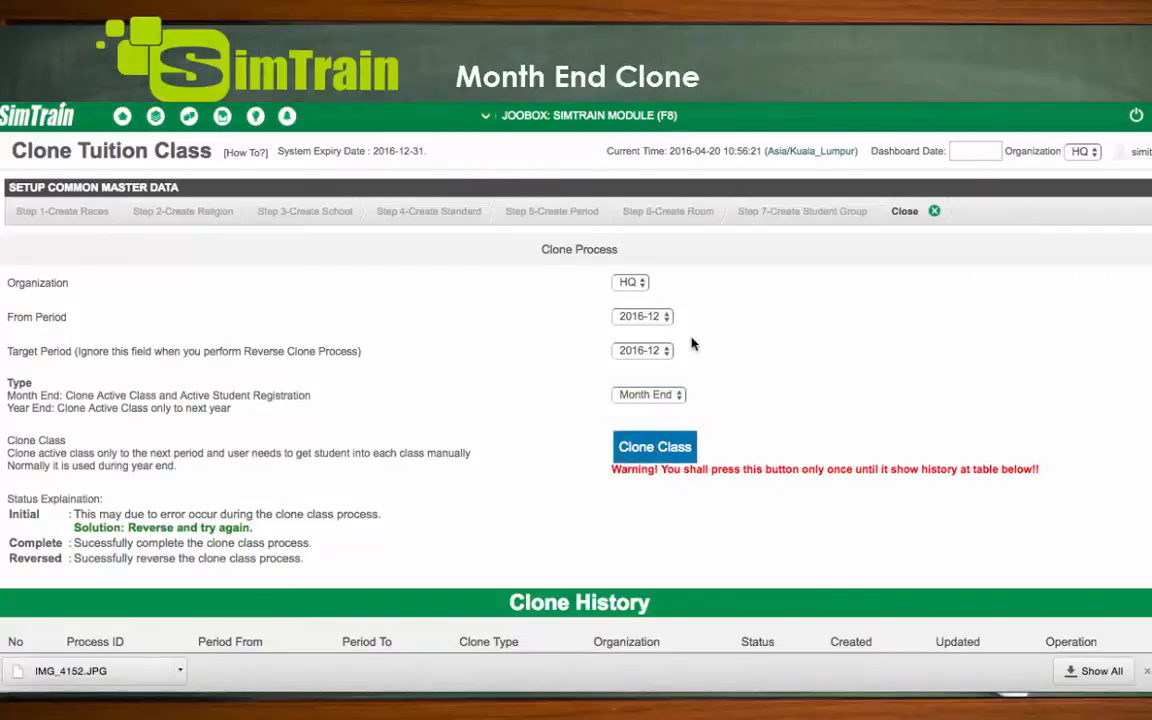
# Set the clone process From Period to 2016-04 and the Target Period to 2016-05
pyautogui.click(657, 318)
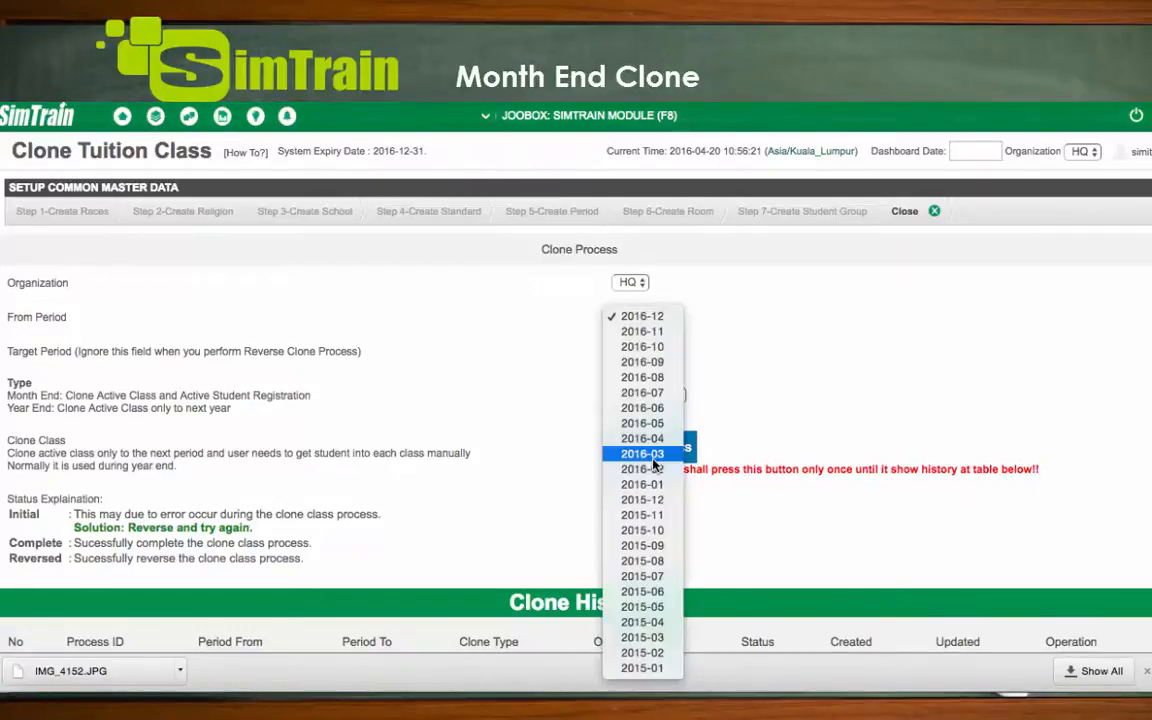
pyautogui.click(642, 438)
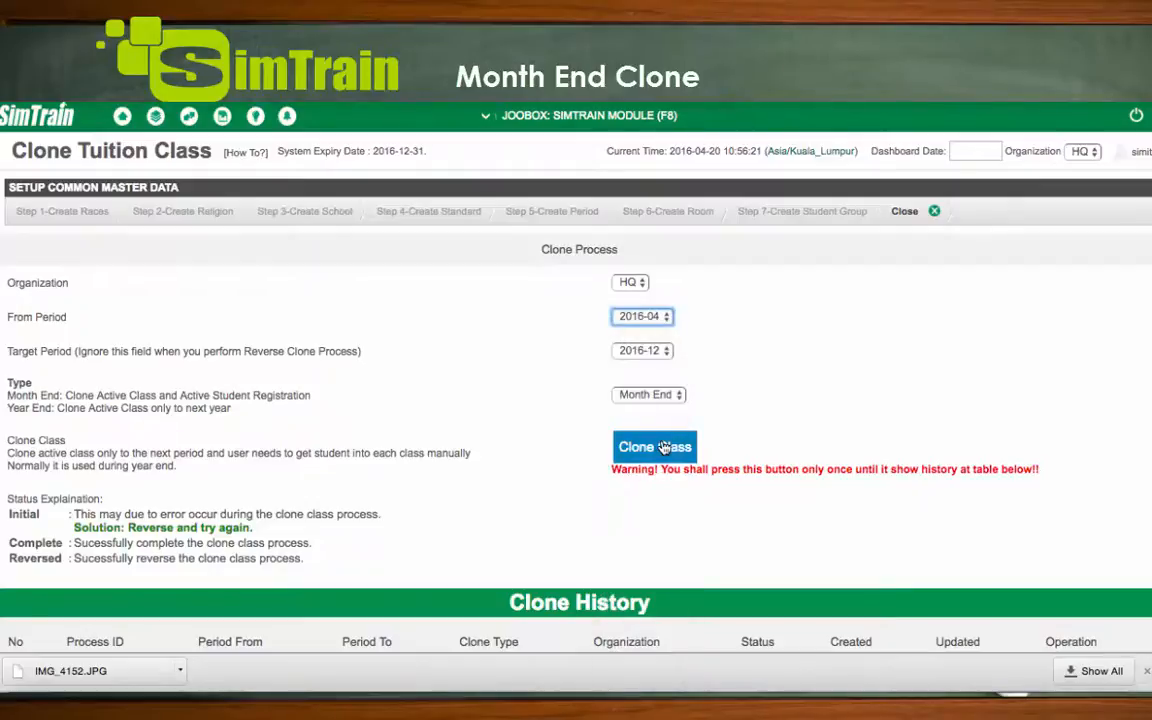
pyautogui.click(638, 352)
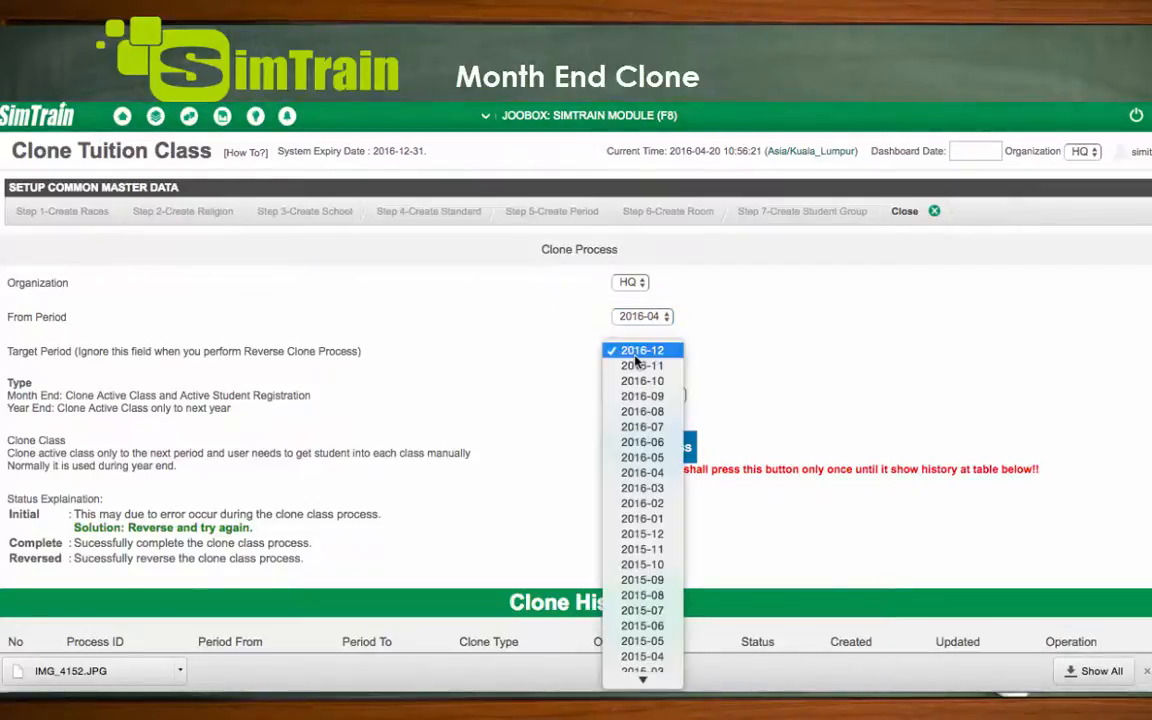
pyautogui.click(656, 457)
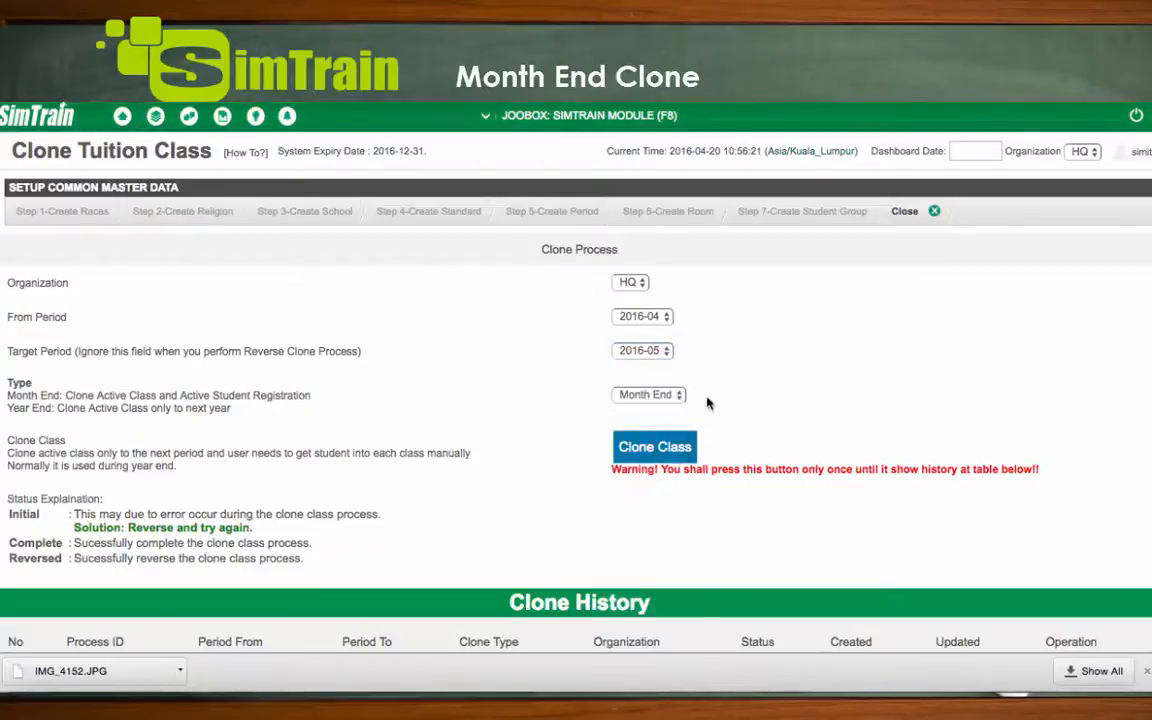
# Run the Month End class clone, confirm it, and check its entry in the Clone History
pyautogui.click(655, 452)
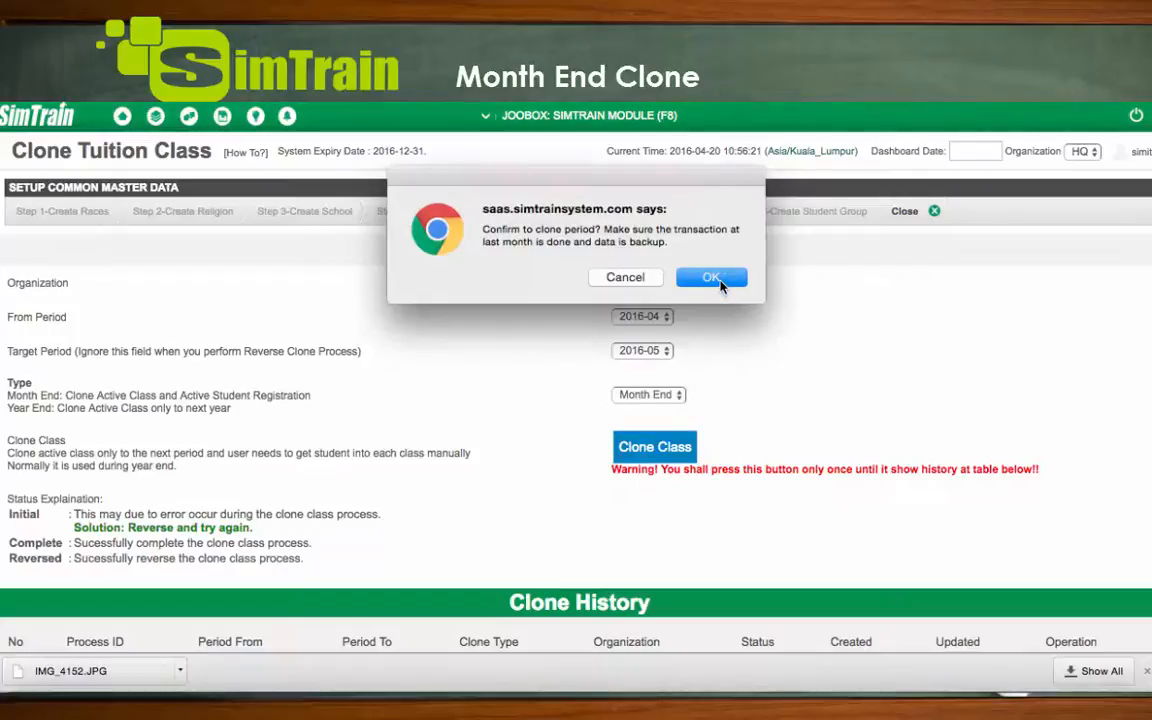
pyautogui.click(711, 277)
pyautogui.scroll(-1, 1124, 545)
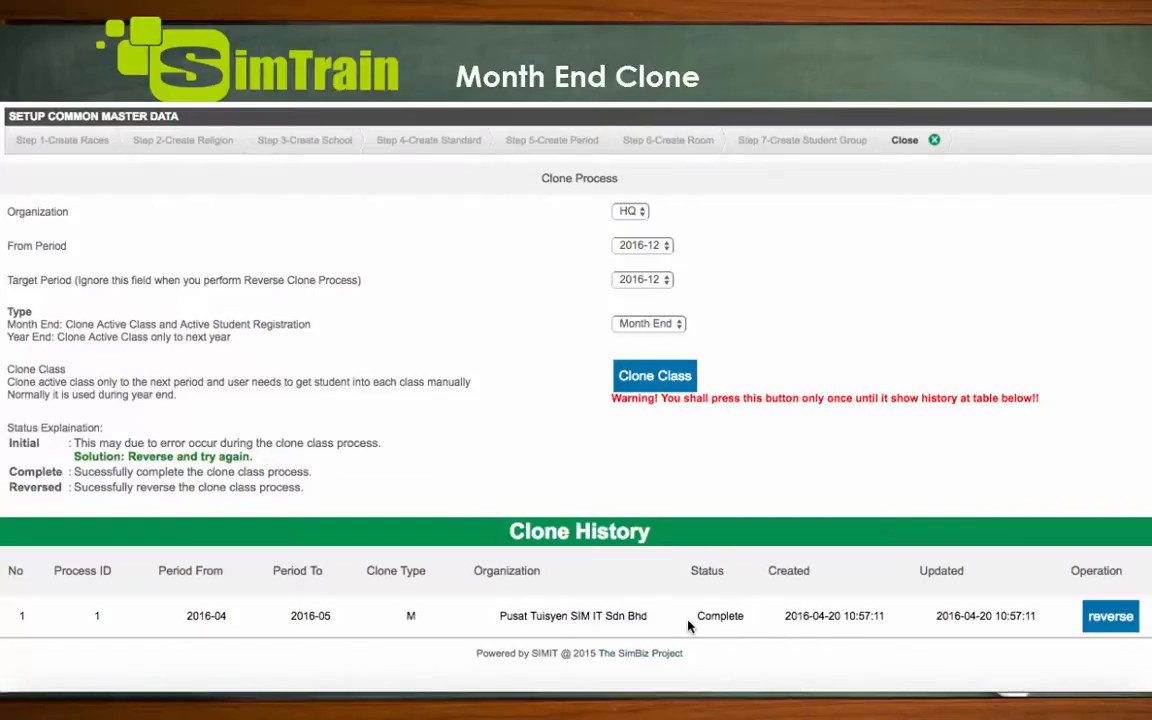
# Go to the Add/Edit Tuition Class page and show the class search form
pyautogui.scroll(2, 770, 490)
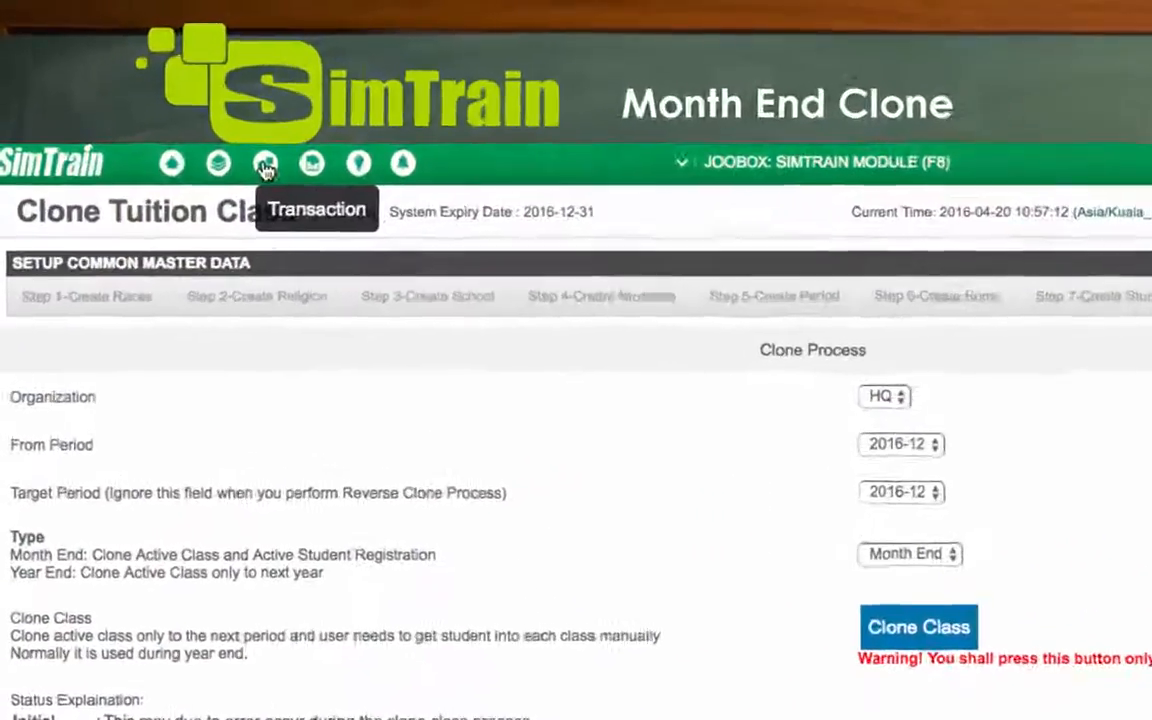
pyautogui.click(189, 120)
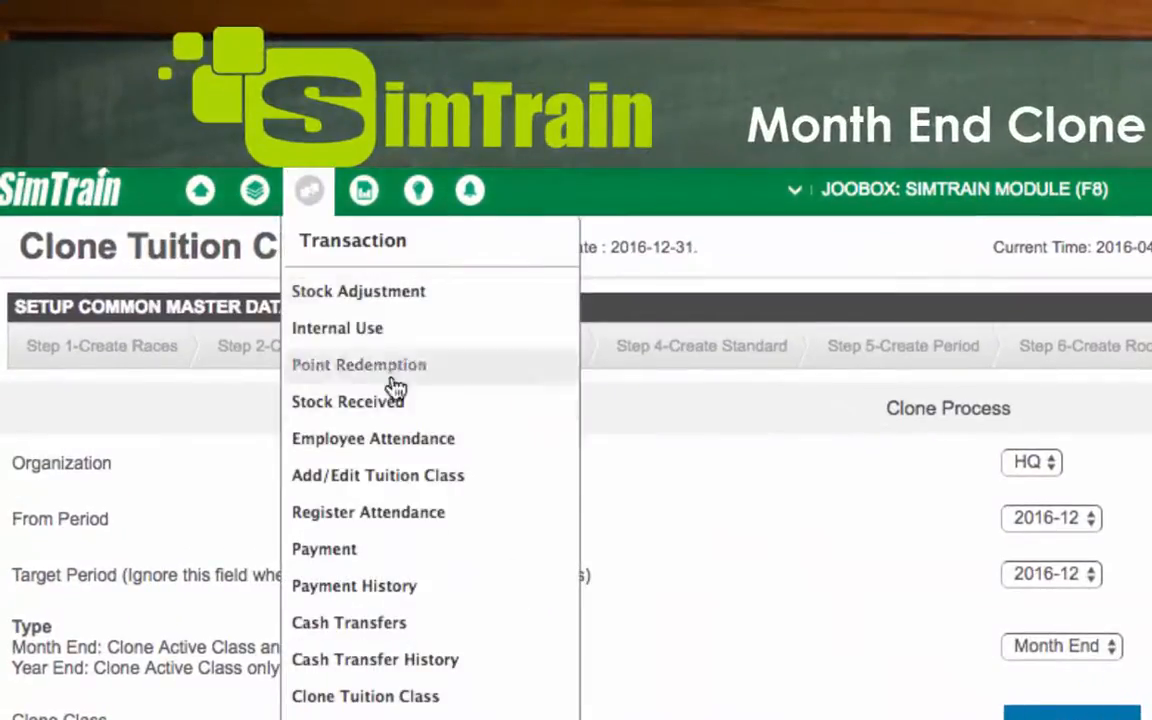
pyautogui.click(283, 315)
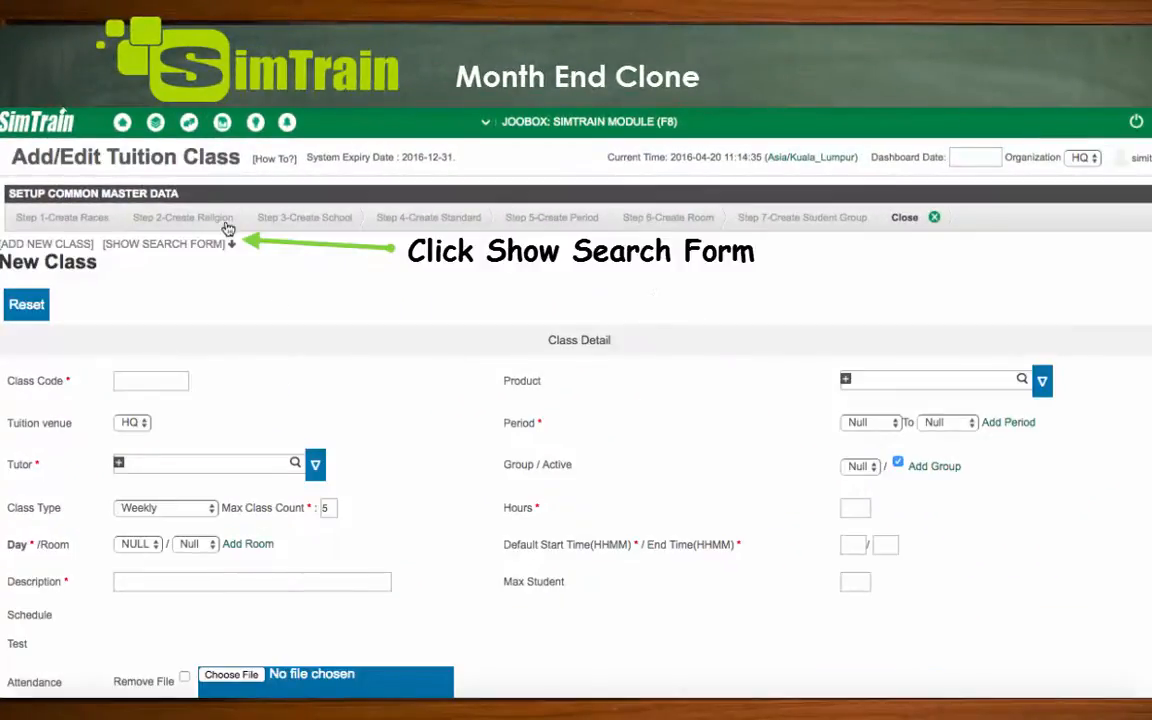
pyautogui.click(213, 248)
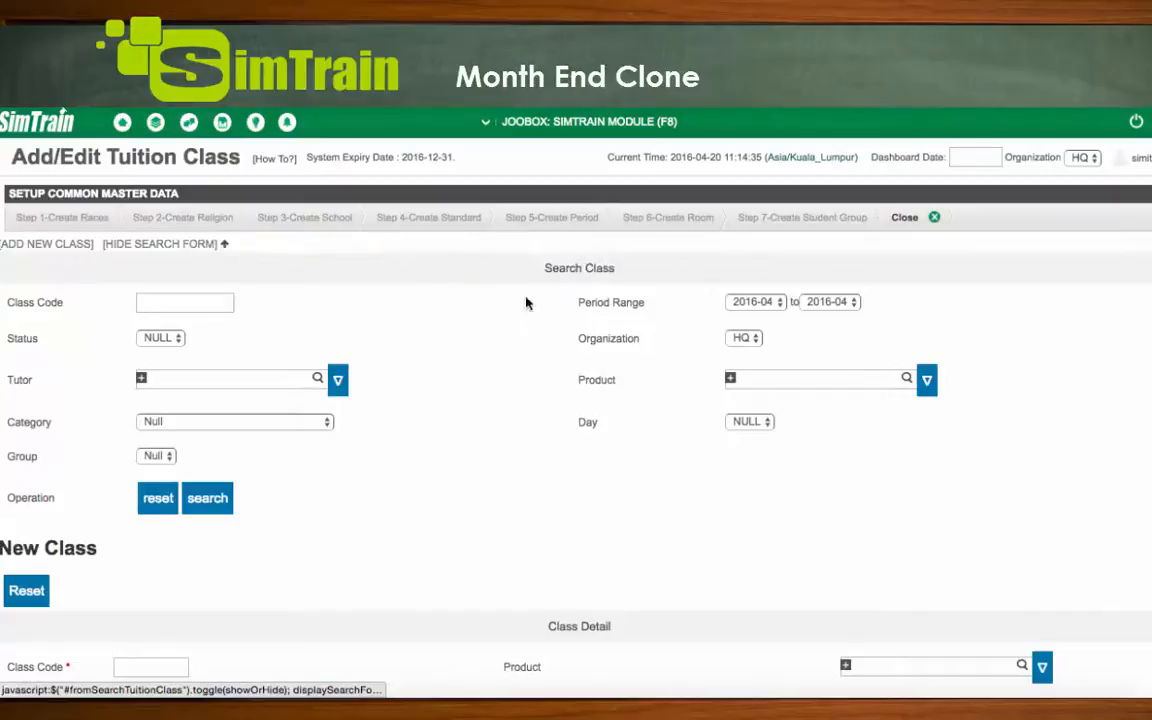
# Search for the classes in period 2016-04 and review the resulting class list
pyautogui.click(774, 302)
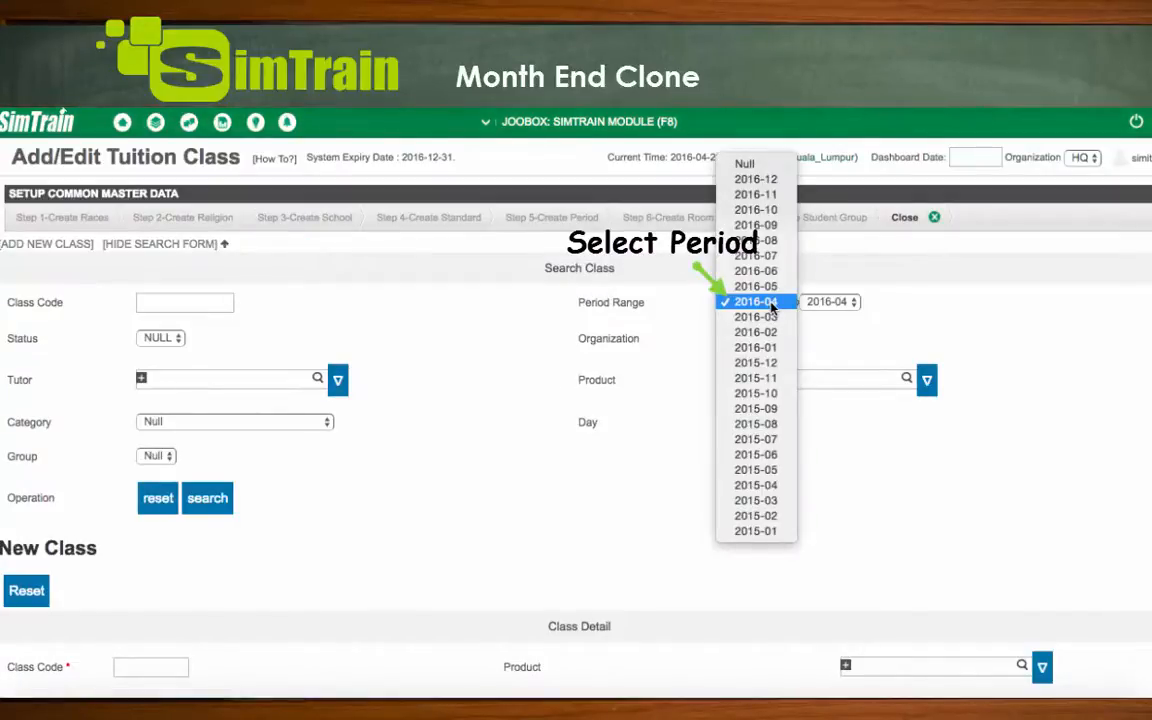
pyautogui.click(772, 304)
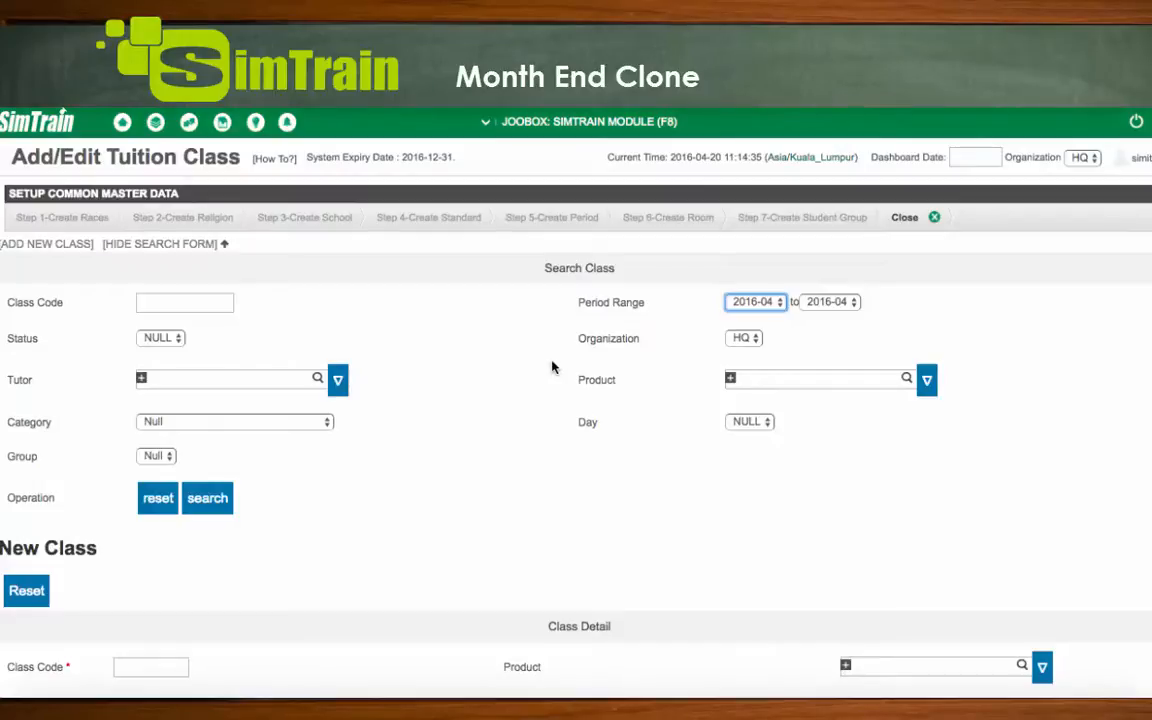
pyautogui.scroll(-1, 500, 450)
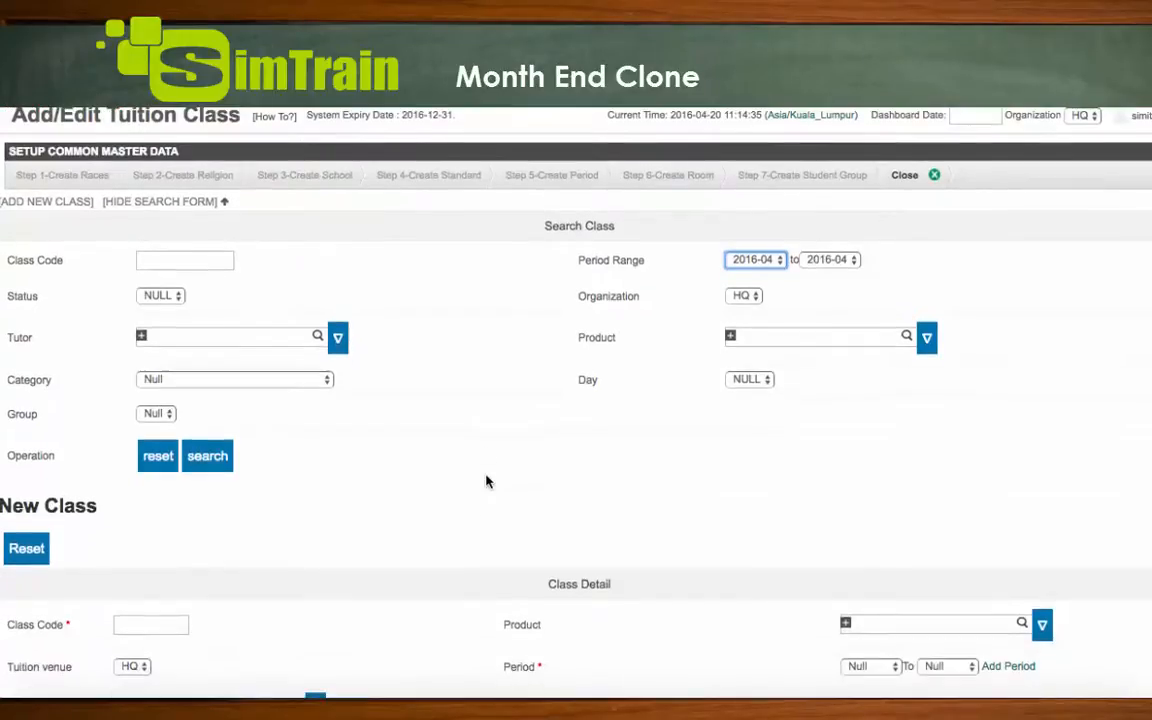
pyautogui.click(208, 468)
pyautogui.scroll(-5, 506, 460)
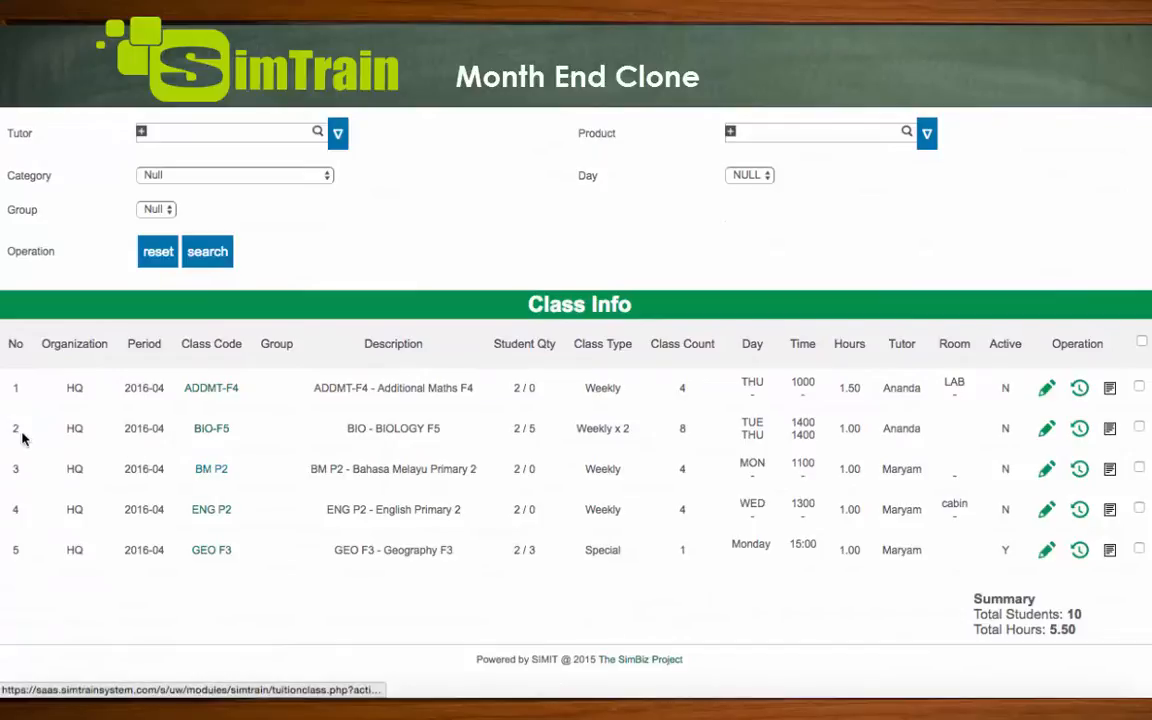
# Search for the classes in period 2016-05 and check which ones were cloned
pyautogui.scroll(4, 491, 375)
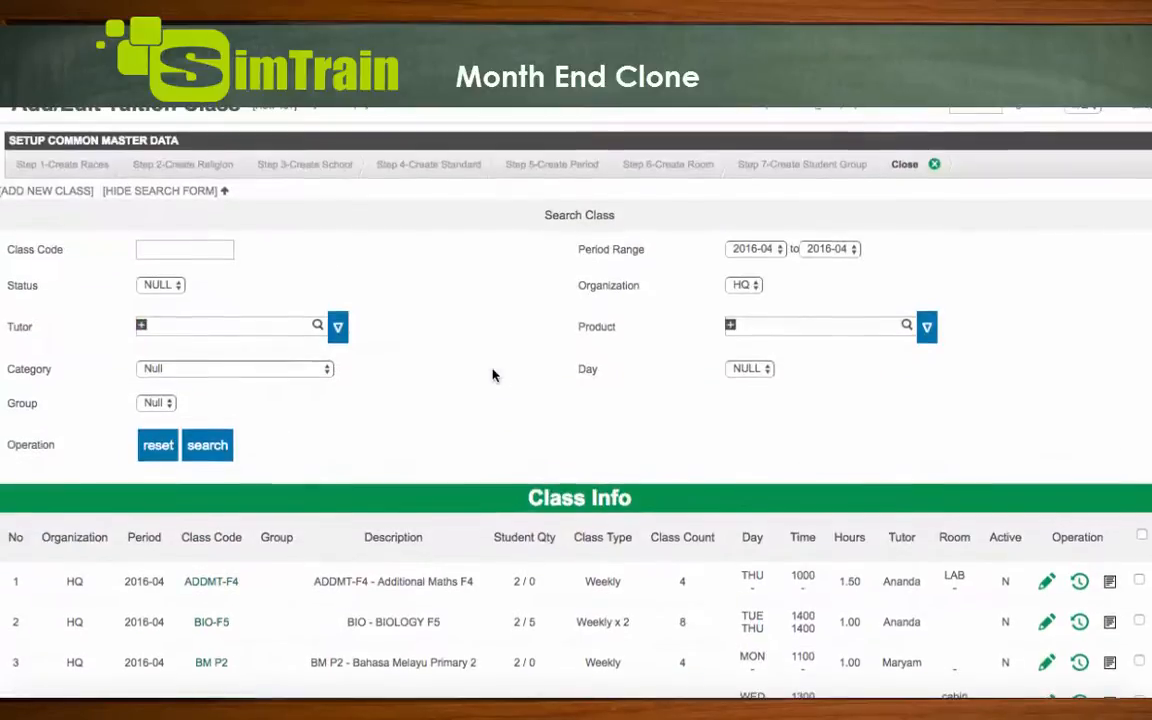
pyautogui.click(760, 249)
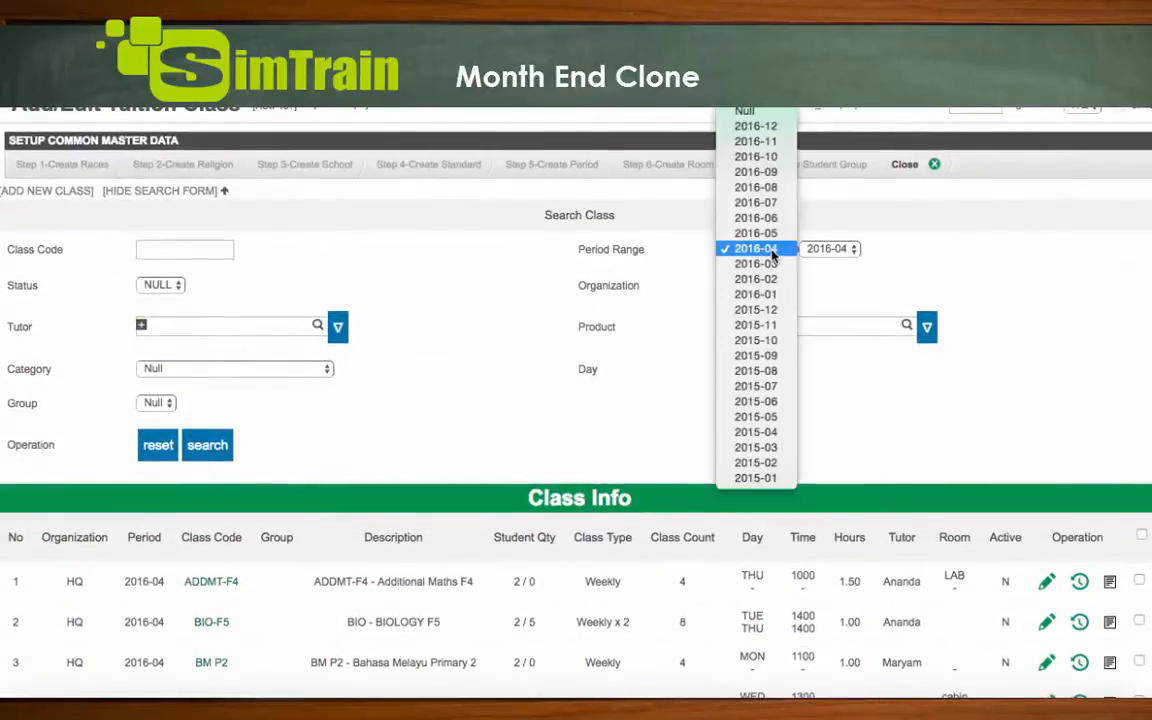
pyautogui.click(756, 233)
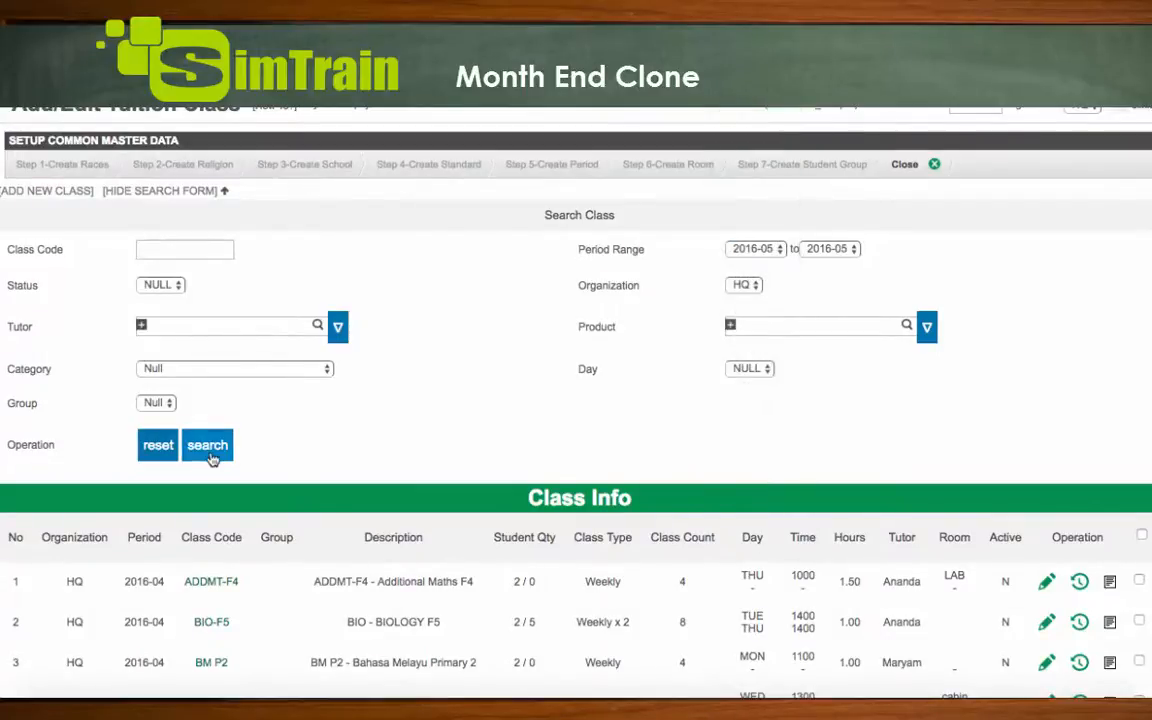
pyautogui.click(208, 446)
pyautogui.scroll(-3, 300, 560)
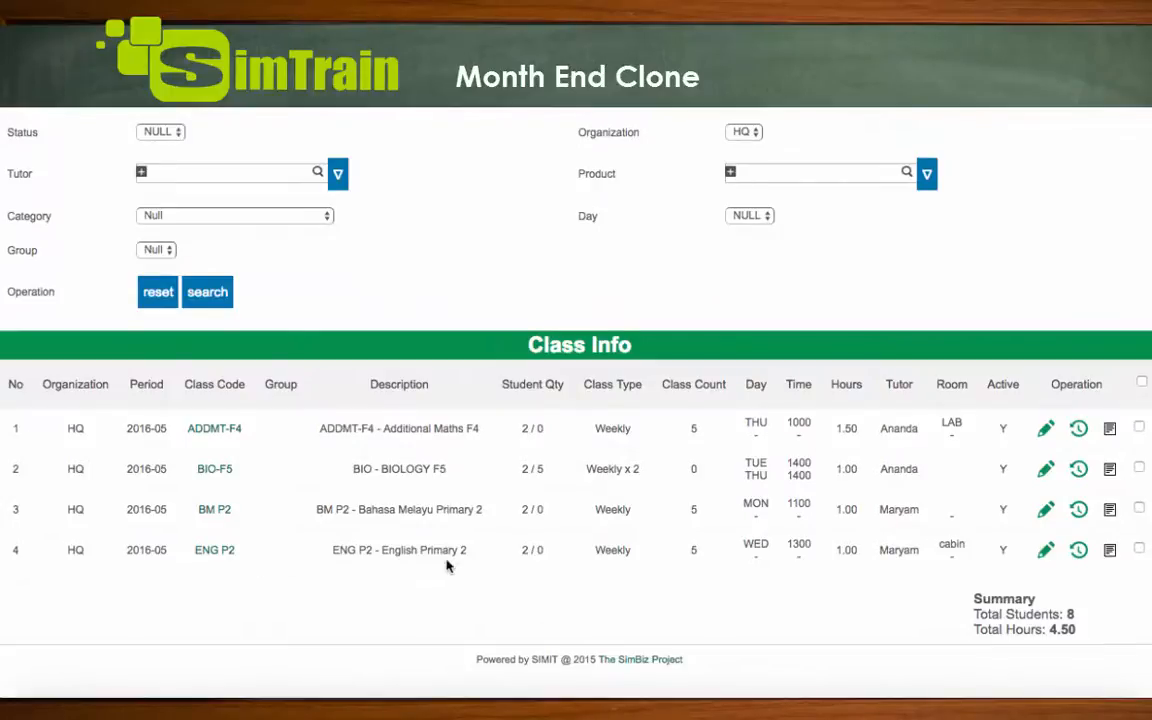
pyautogui.scroll(1, 447, 563)
pyautogui.scroll(1, 447, 565)
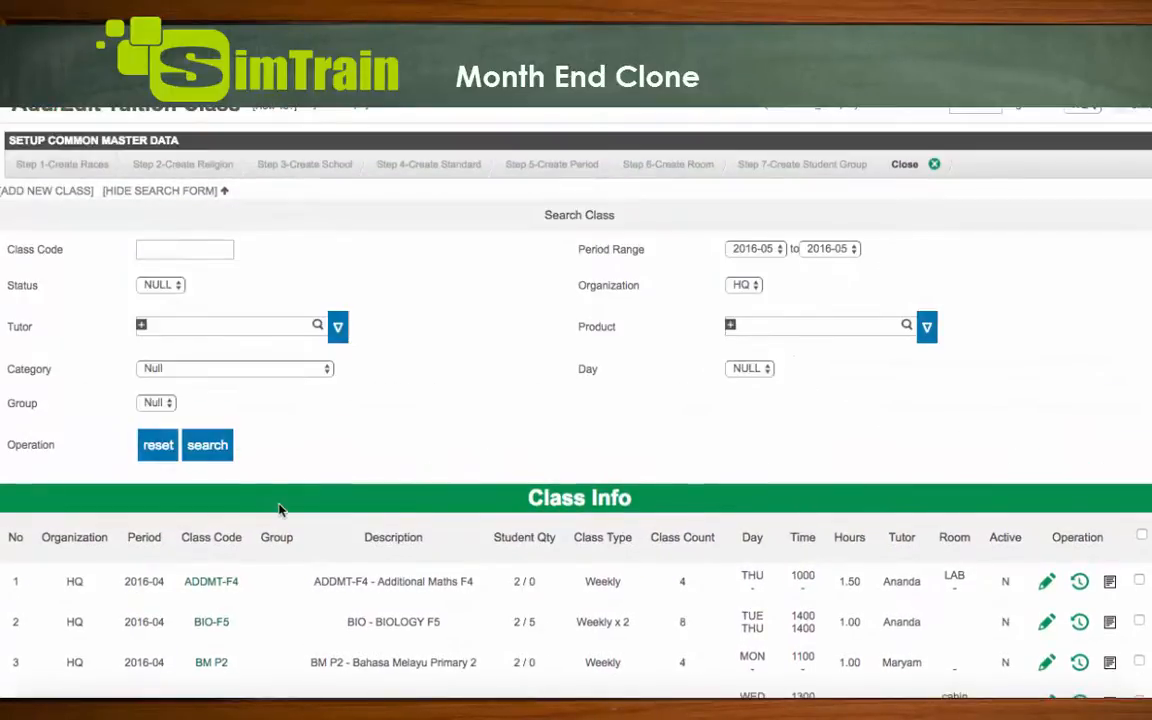
# Open the 2016-04 GEO F3 special-schedule class from the class list for editing
pyautogui.scroll(-3, 283, 509)
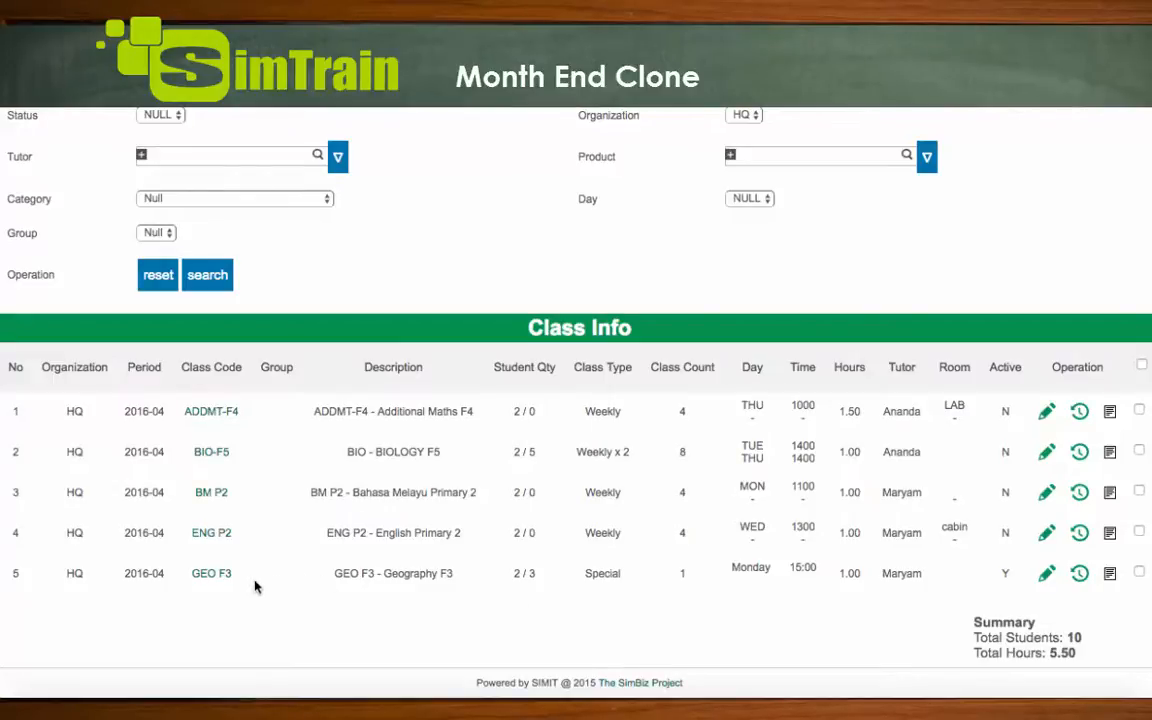
pyautogui.click(221, 578)
pyautogui.scroll(-5, 485, 570)
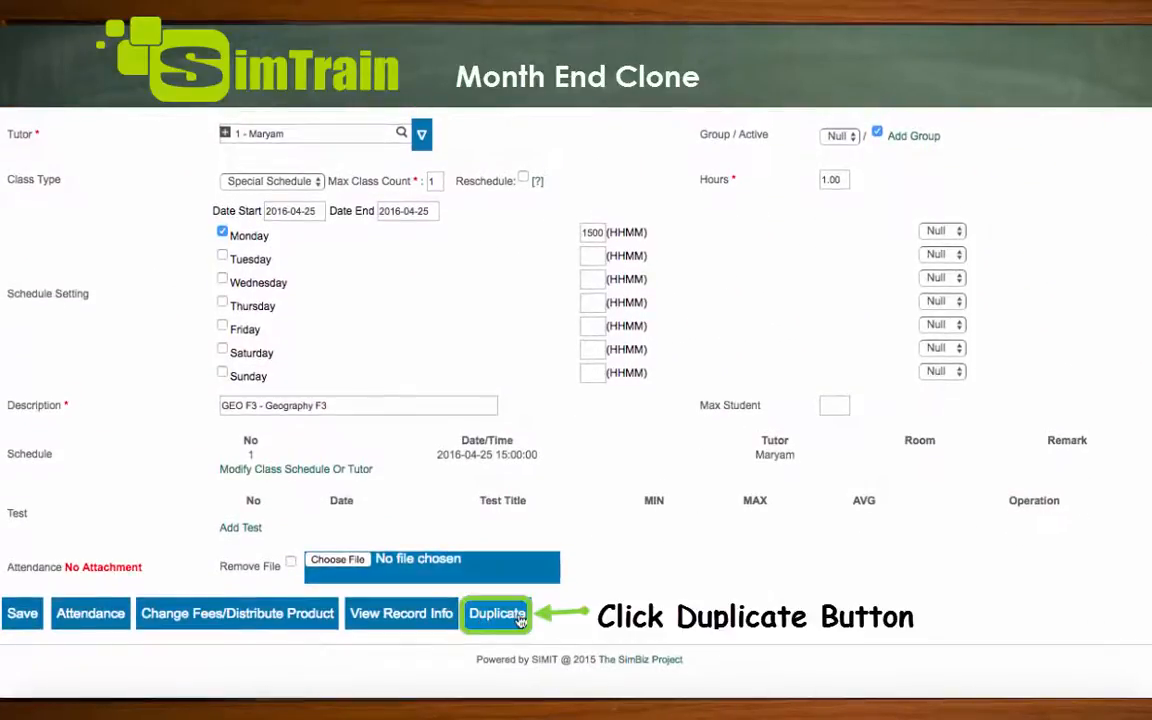
# Duplicate the GEO F3 class into period 2016-05, keeping its class code, and confirm the cloning
pyautogui.click(520, 620)
pyautogui.scroll(-2, 602, 656)
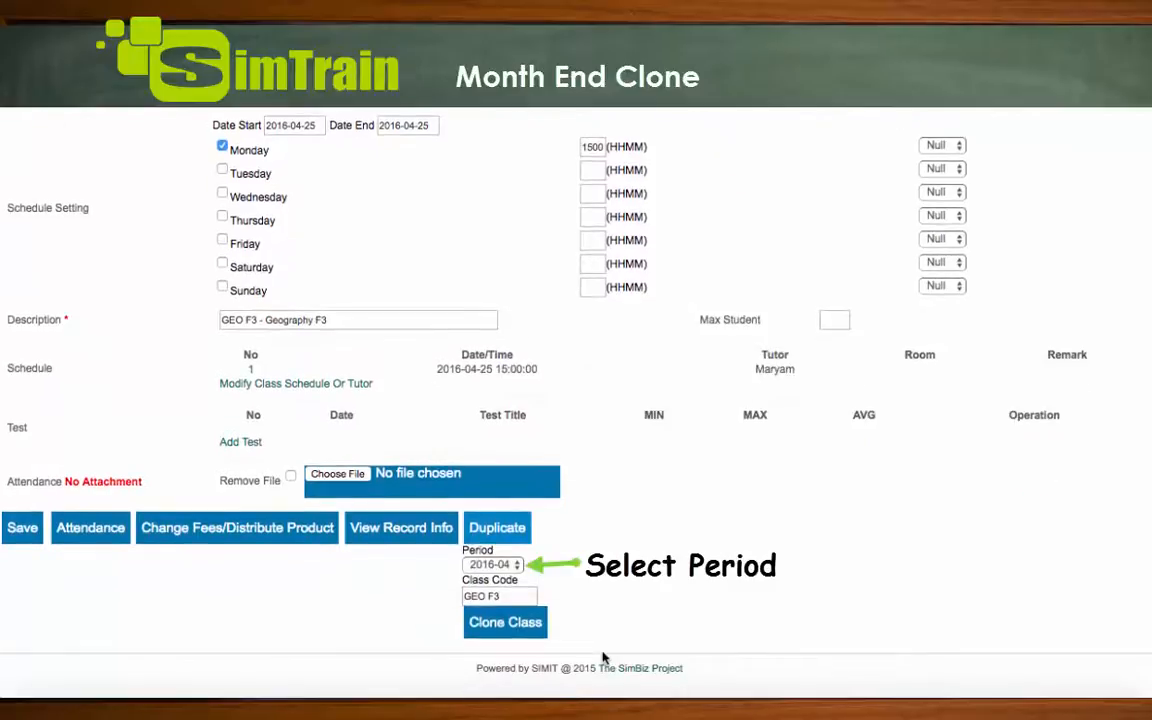
pyautogui.click(512, 566)
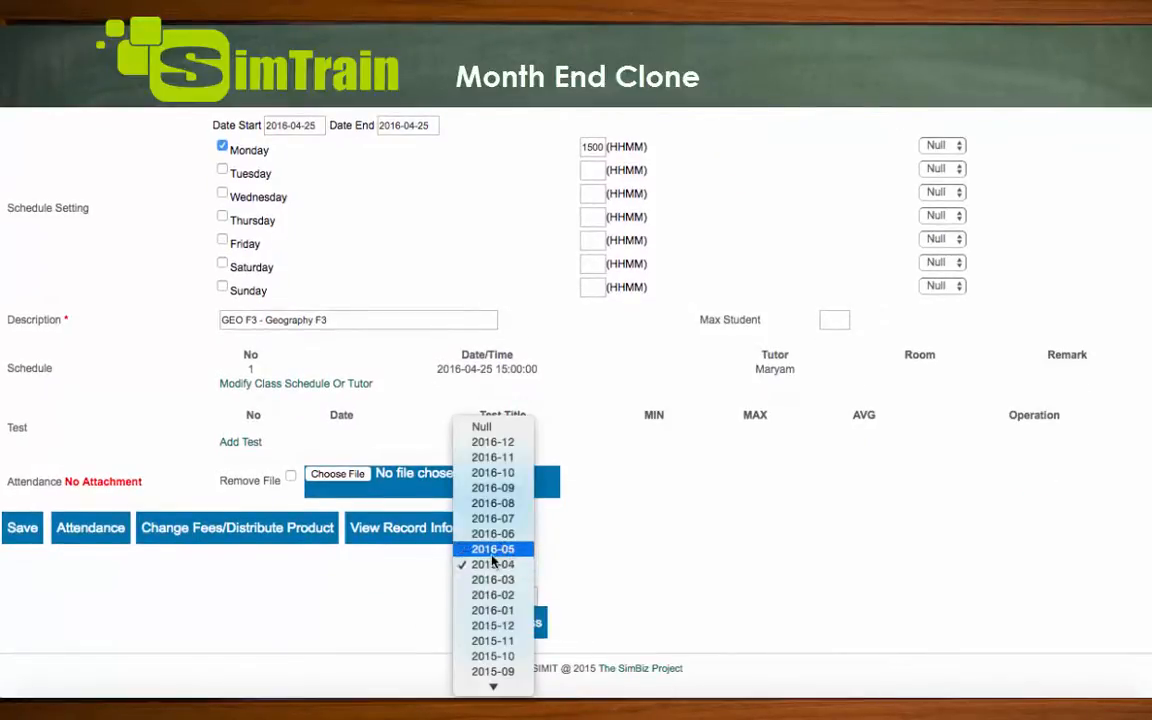
pyautogui.click(524, 553)
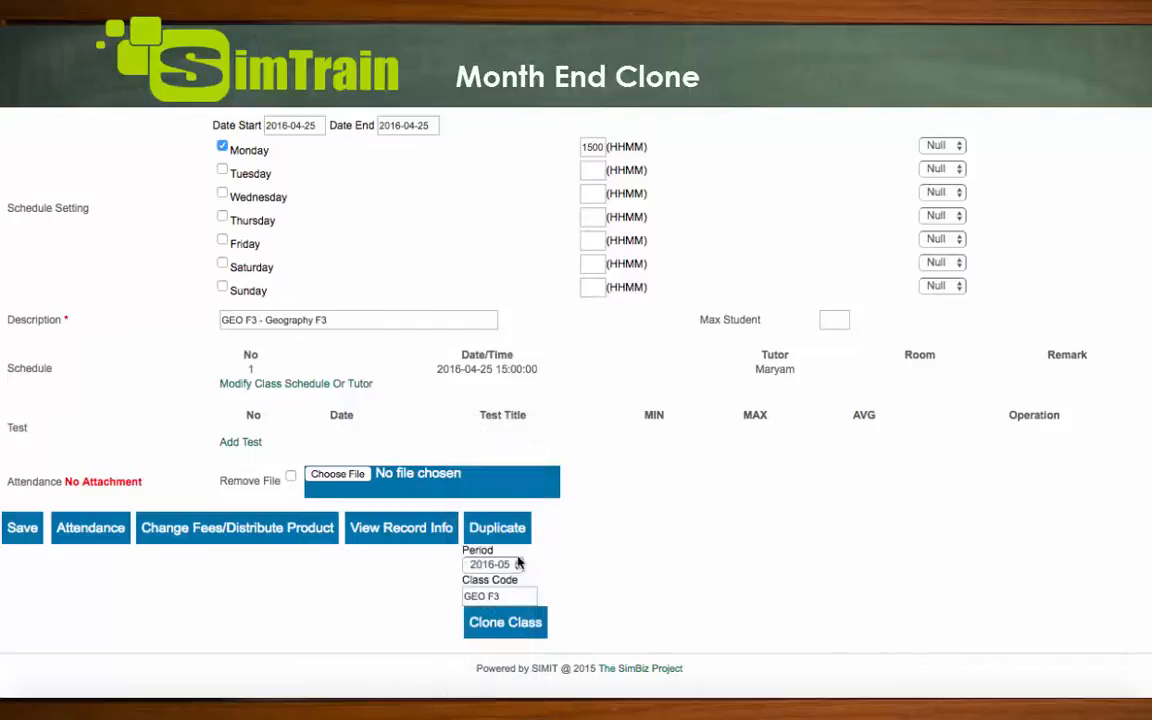
pyautogui.click(508, 628)
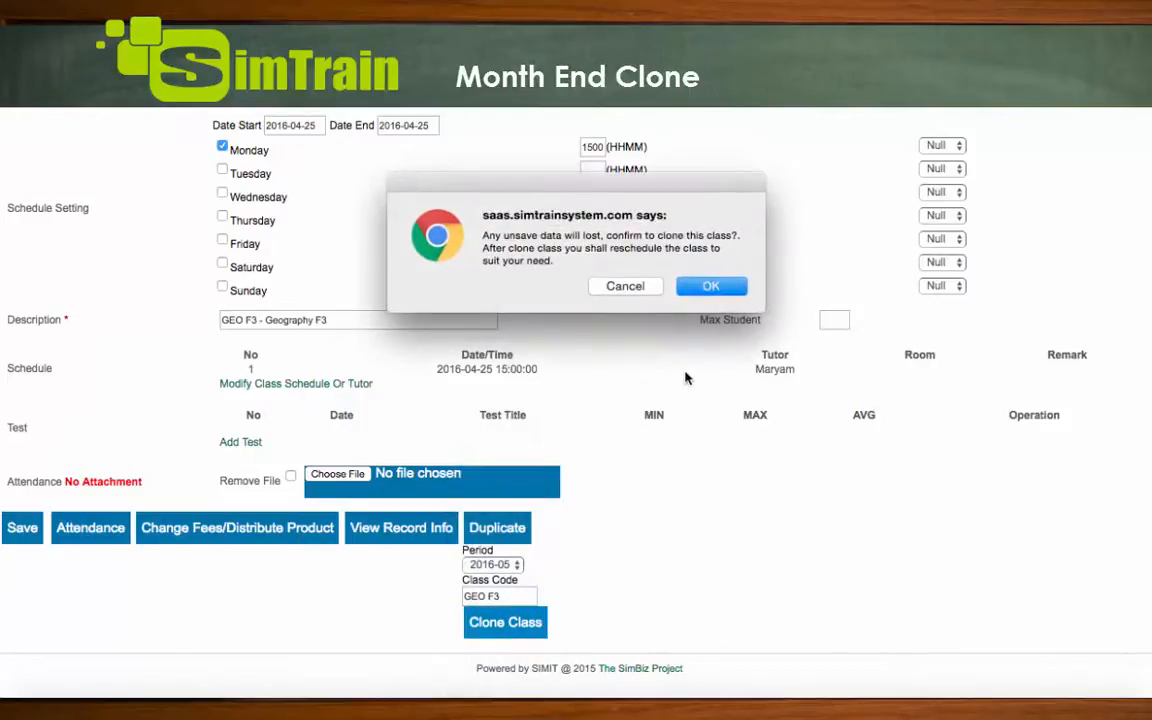
pyautogui.click(710, 287)
# Review the details and period of the duplicated GEO F3 class, and examine its attendance page's student list
pyautogui.scroll(-8, 710, 287)
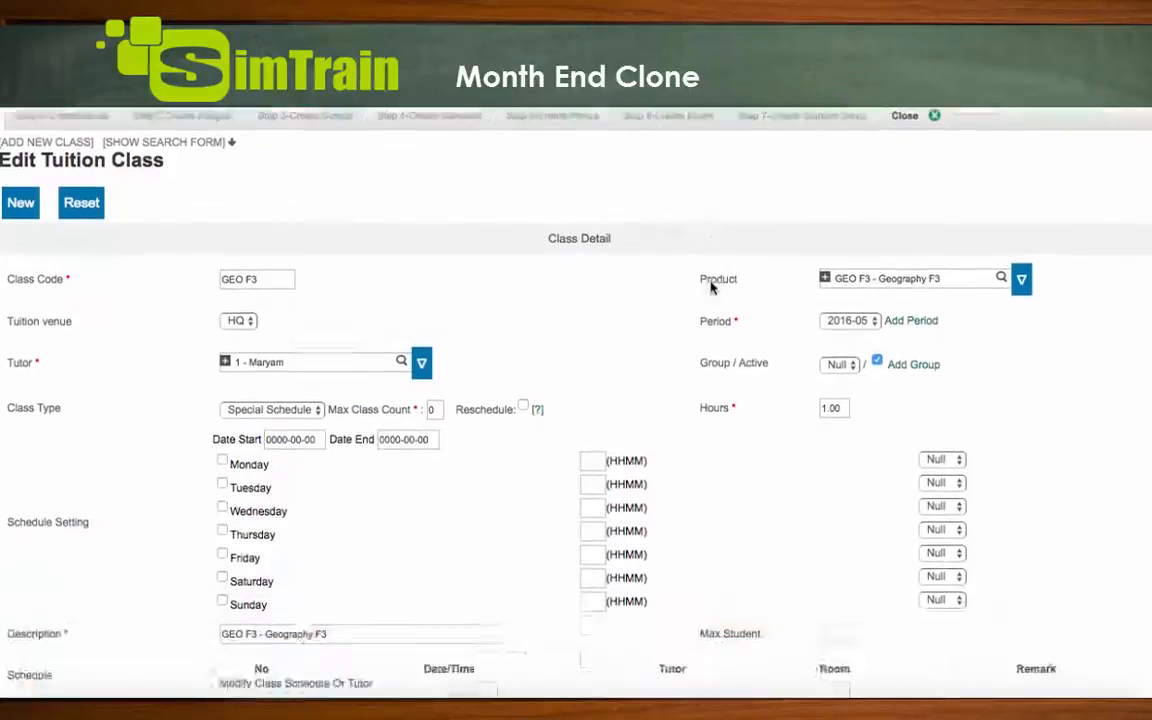
pyautogui.scroll(5, 710, 287)
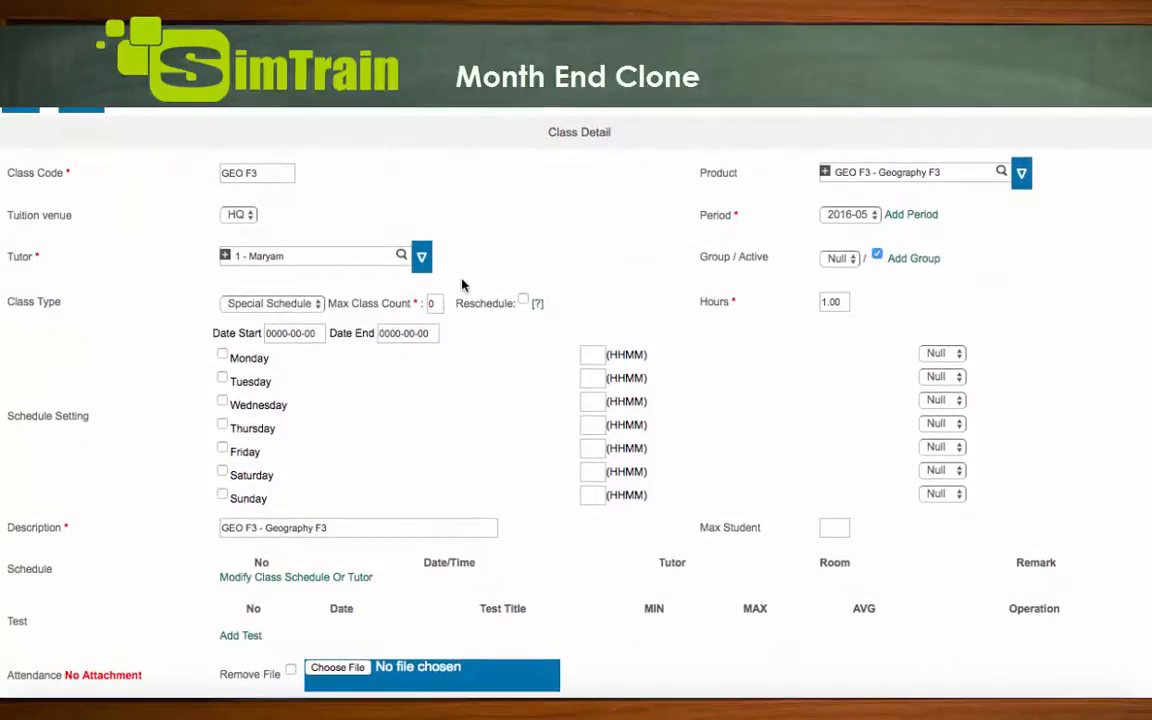
pyautogui.scroll(-2, 462, 285)
pyautogui.click(855, 138)
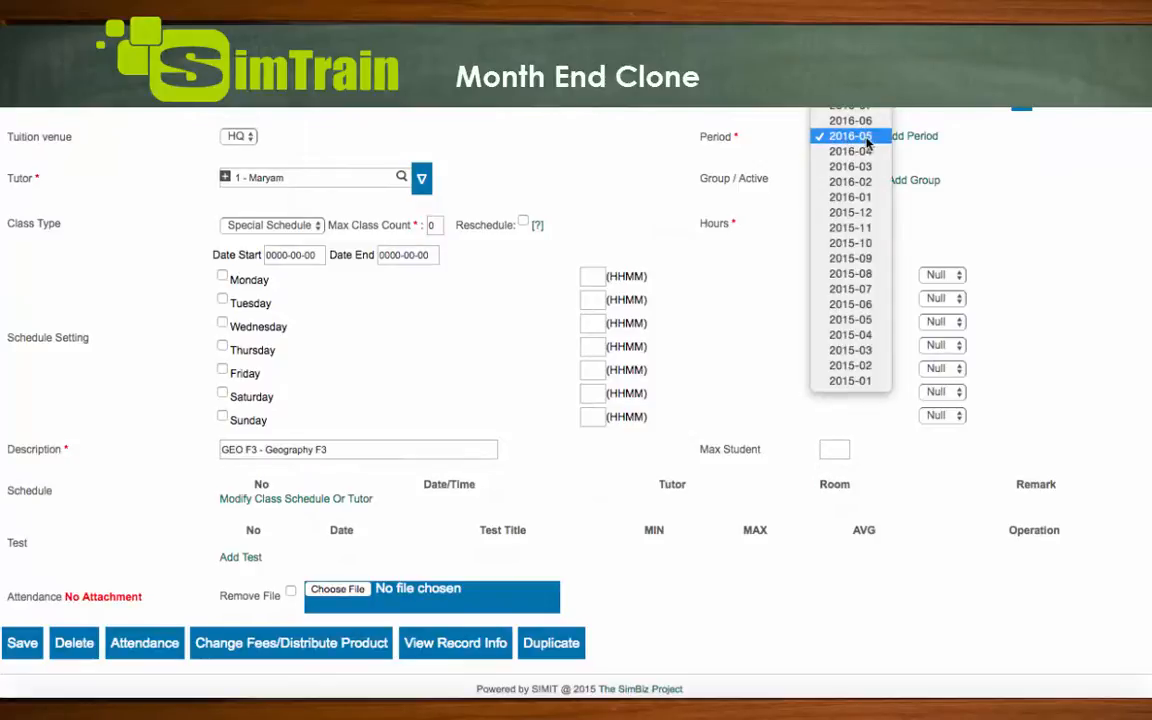
pyautogui.click(975, 173)
pyautogui.click(157, 643)
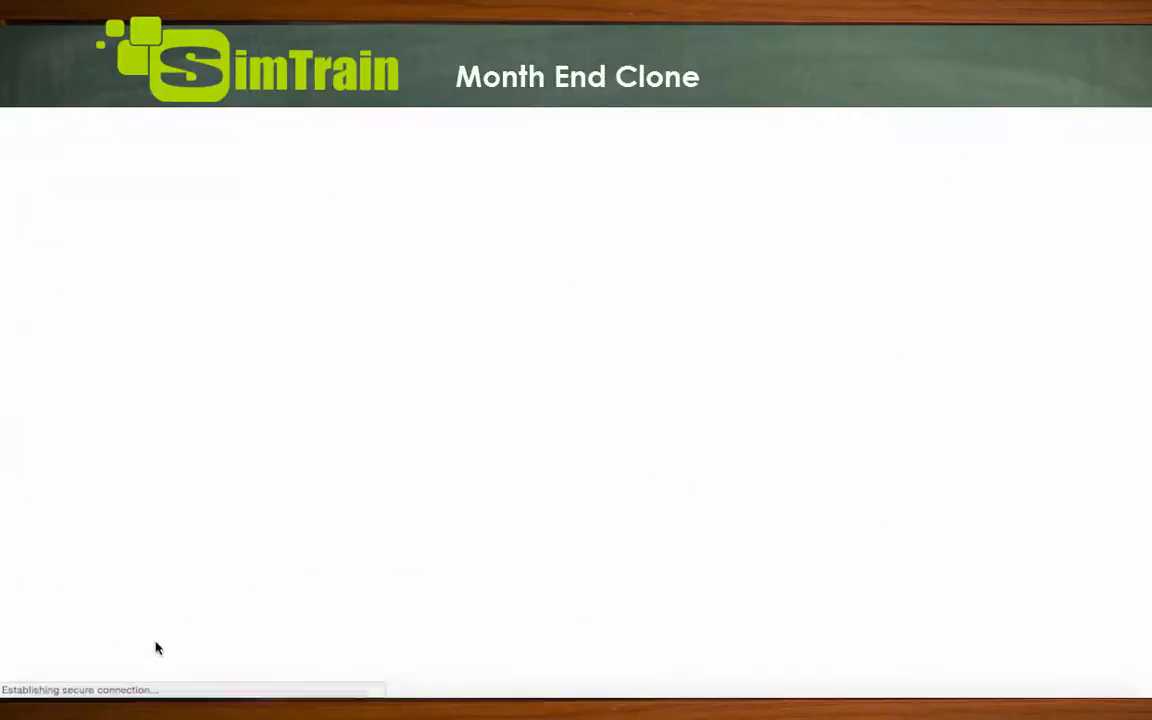
pyautogui.scroll(-2, 658, 382)
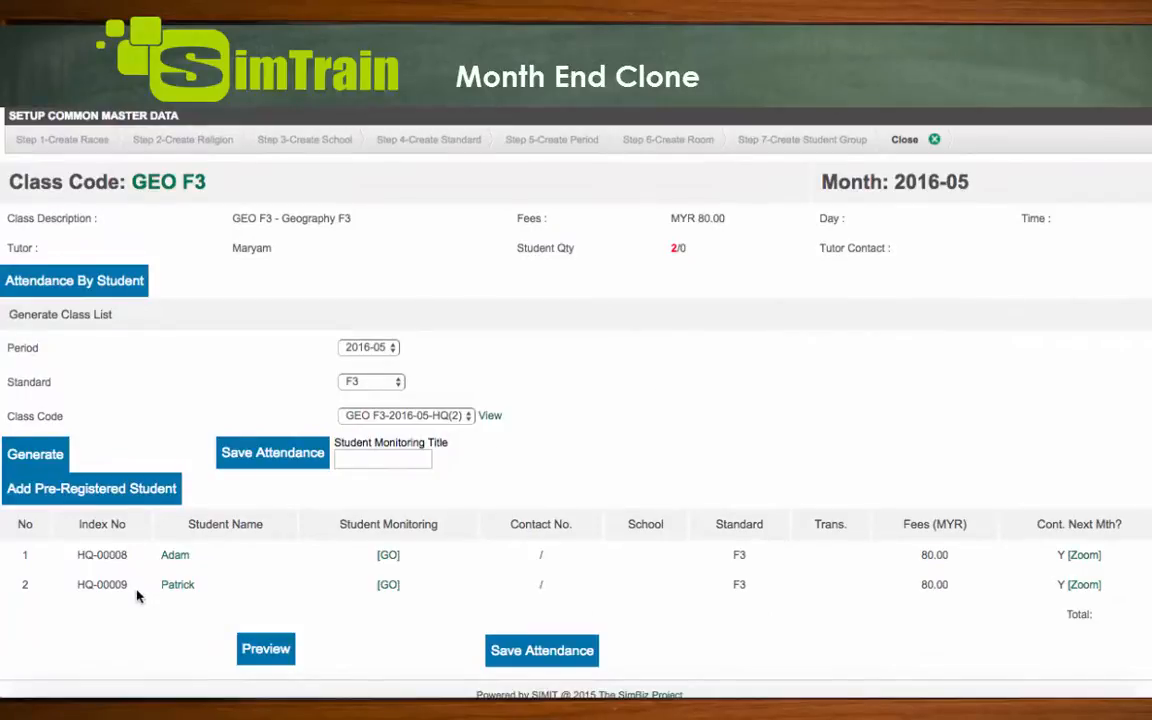
# Return to the tuition class page and search for all classes within the period range 2016-05 to 2016-05
pyautogui.scroll(1, 689, 494)
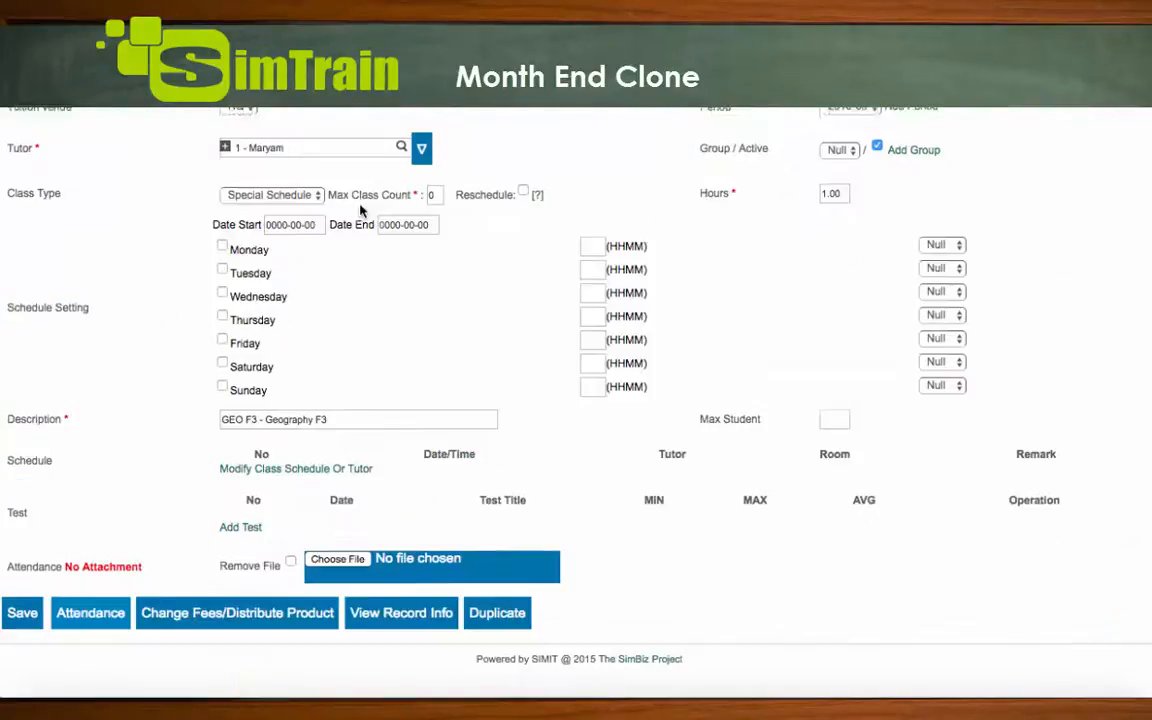
pyautogui.scroll(10, 360, 213)
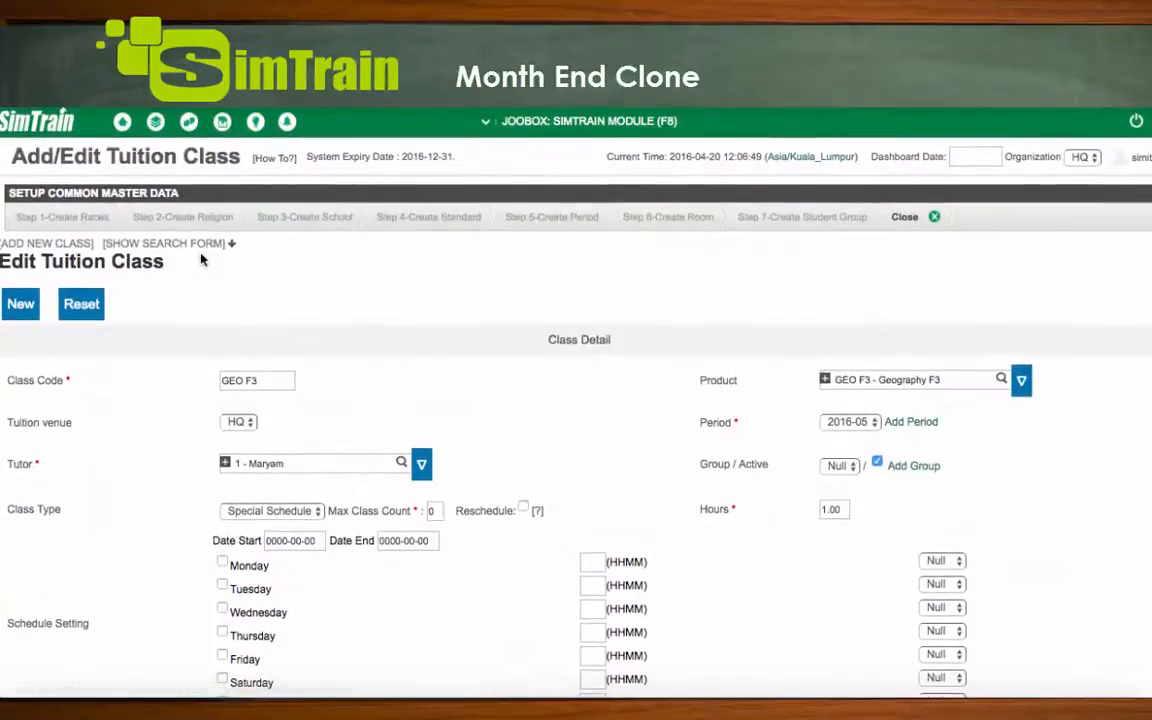
pyautogui.click(208, 244)
pyautogui.click(758, 302)
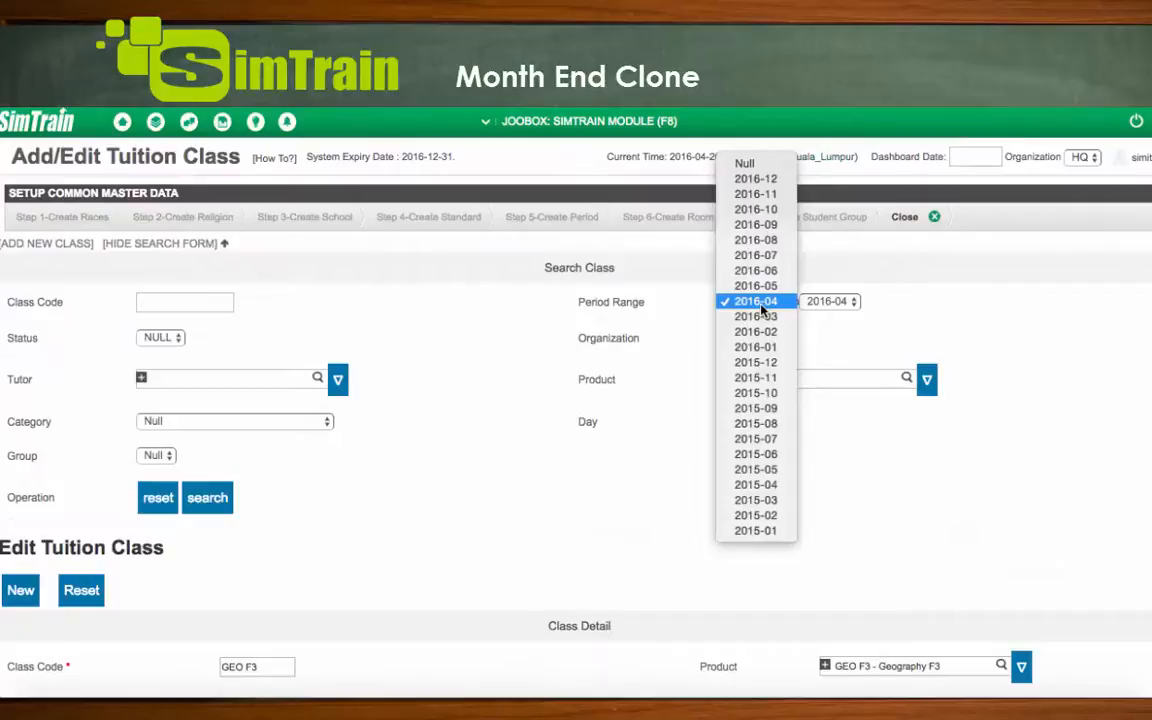
pyautogui.click(756, 286)
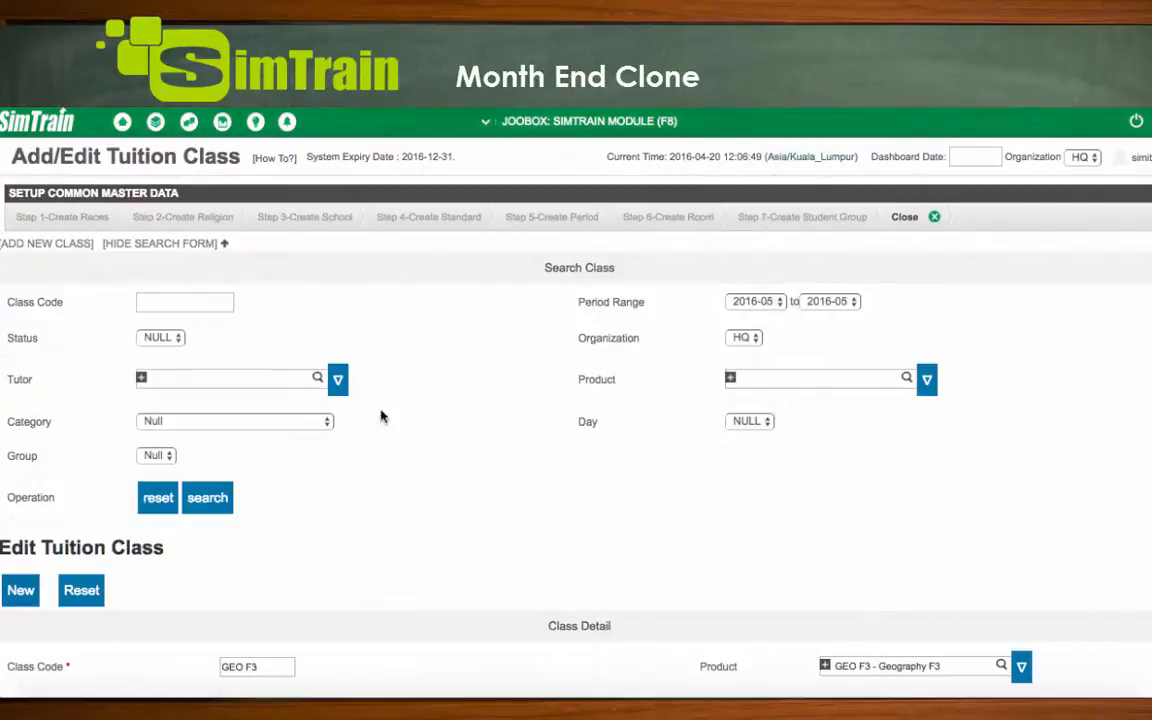
pyautogui.click(210, 497)
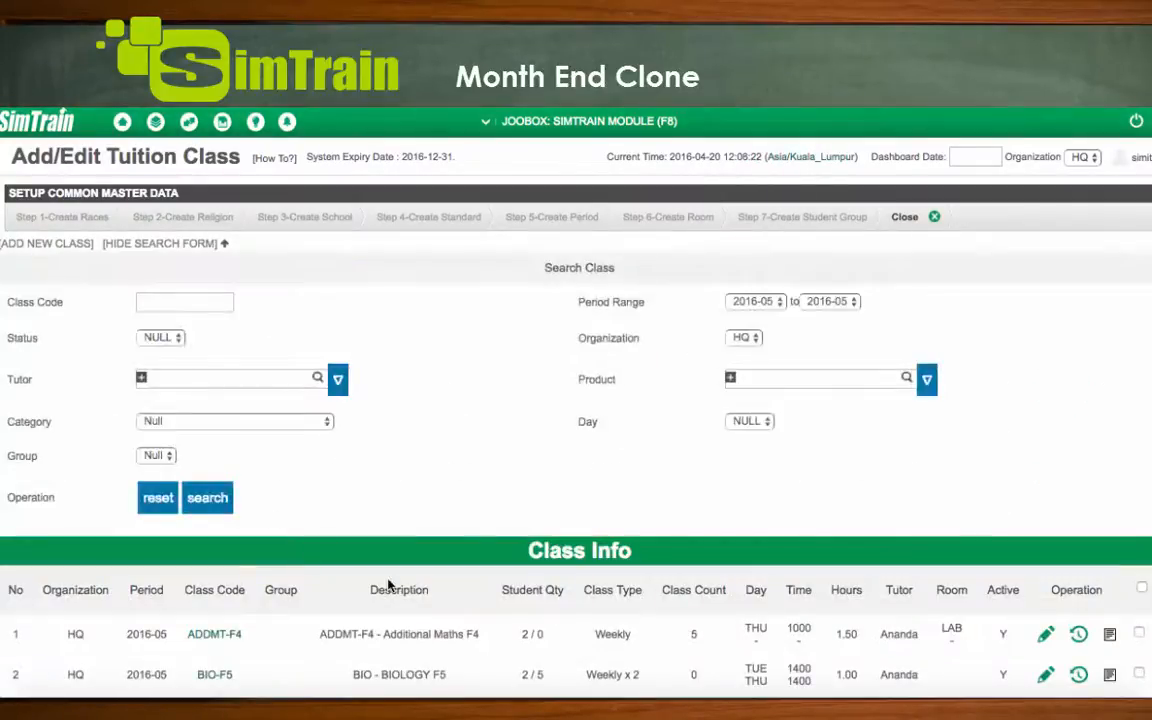
# Generate the printable 2016-05 attendance sheet for the ADDMT-F4 class and review it
pyautogui.scroll(-4, 388, 586)
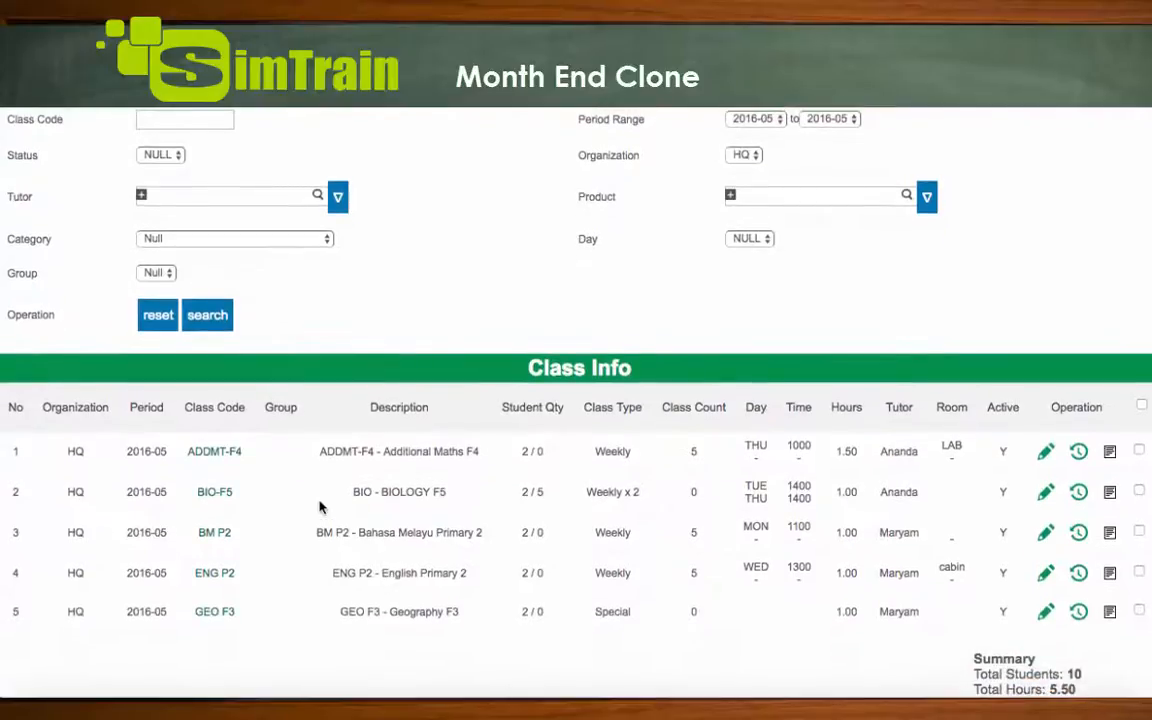
pyautogui.click(1112, 455)
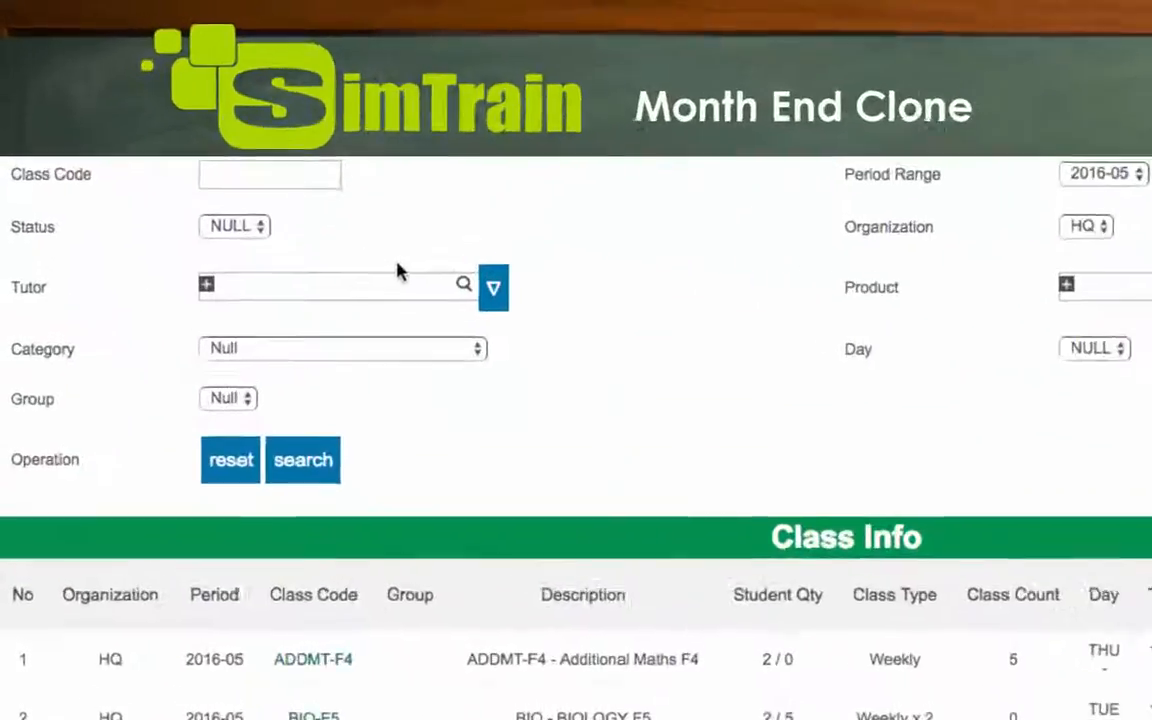
pyautogui.scroll(5, 271, 182)
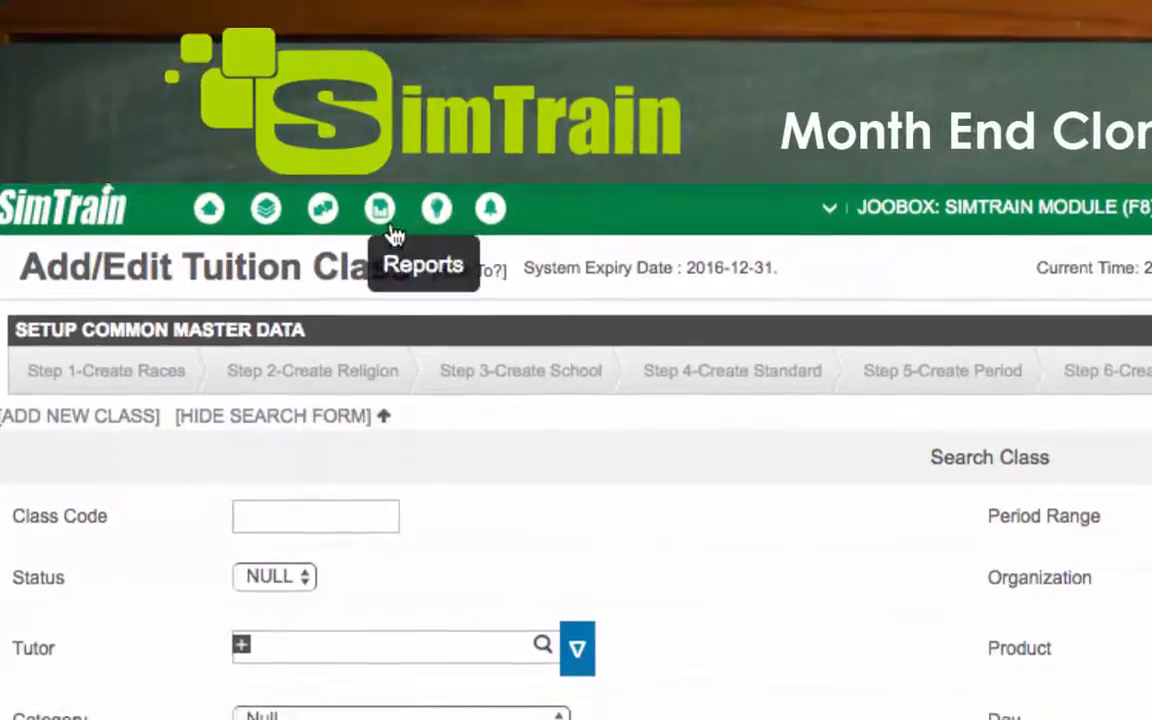
# Open the Outstanding Payment Summary Report from the accounting reports and search for outstanding payments with the default criteria
pyautogui.moveTo(228, 134)
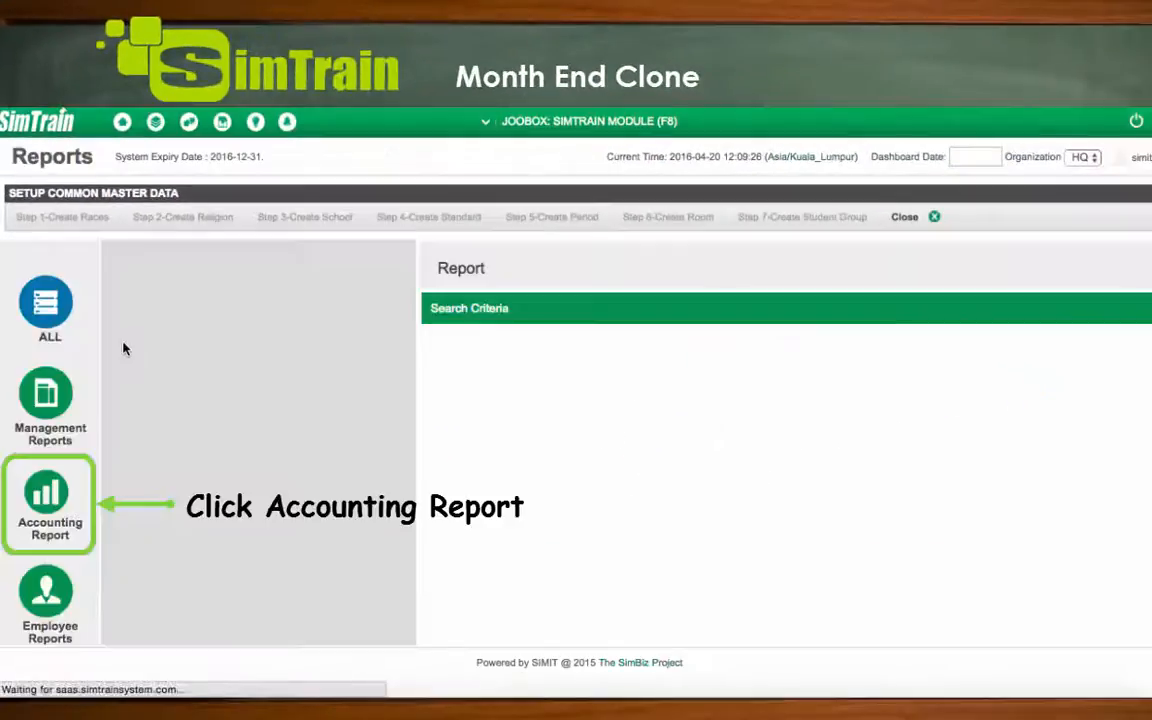
pyautogui.click(50, 488)
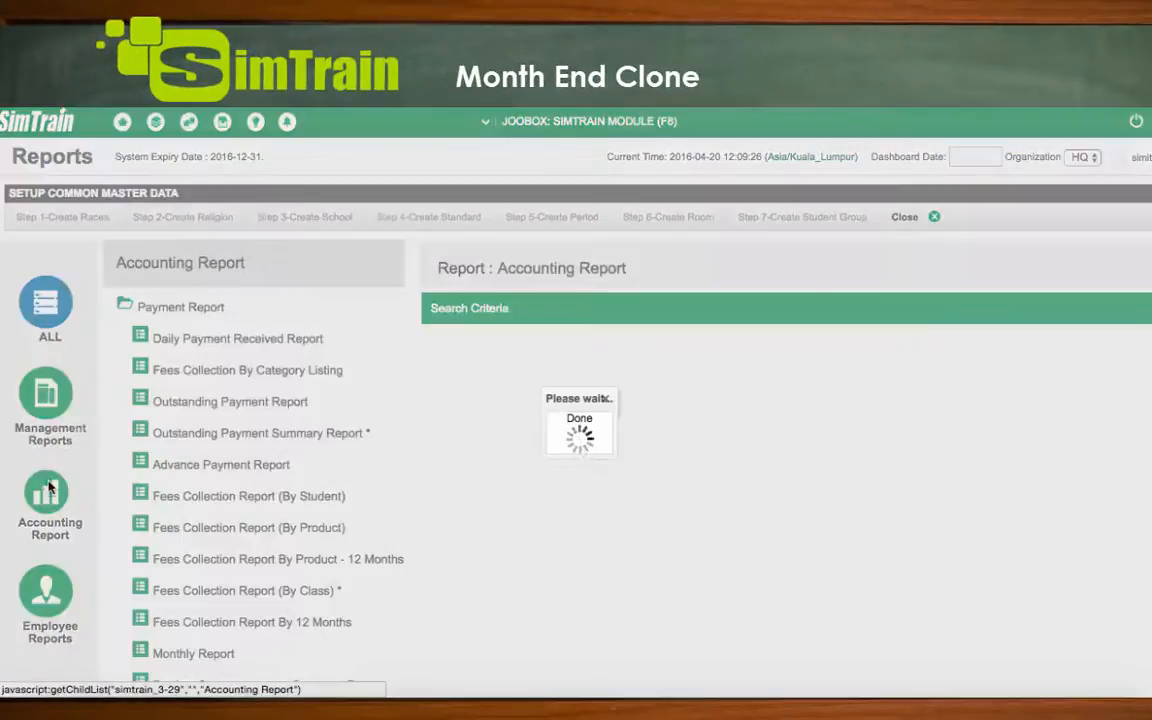
pyautogui.click(298, 445)
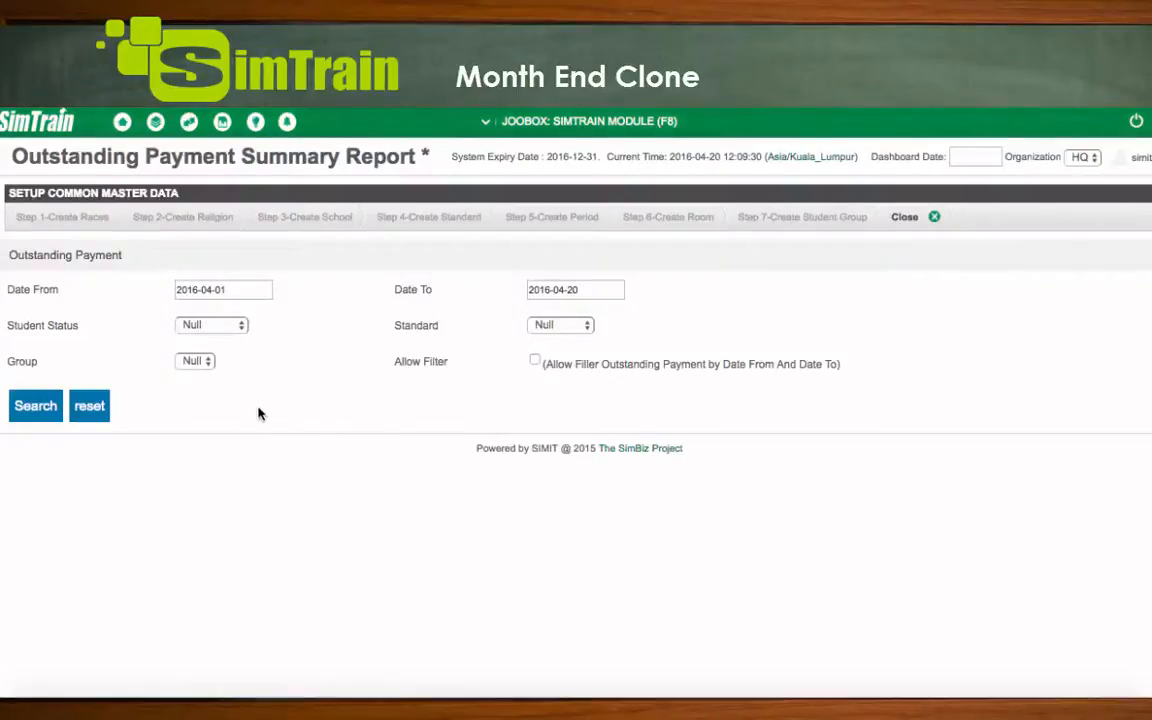
pyautogui.click(47, 414)
# Select the first student in the outstanding list and print the payment statement in the Default-With Desc format
pyautogui.scroll(-2, 1003, 442)
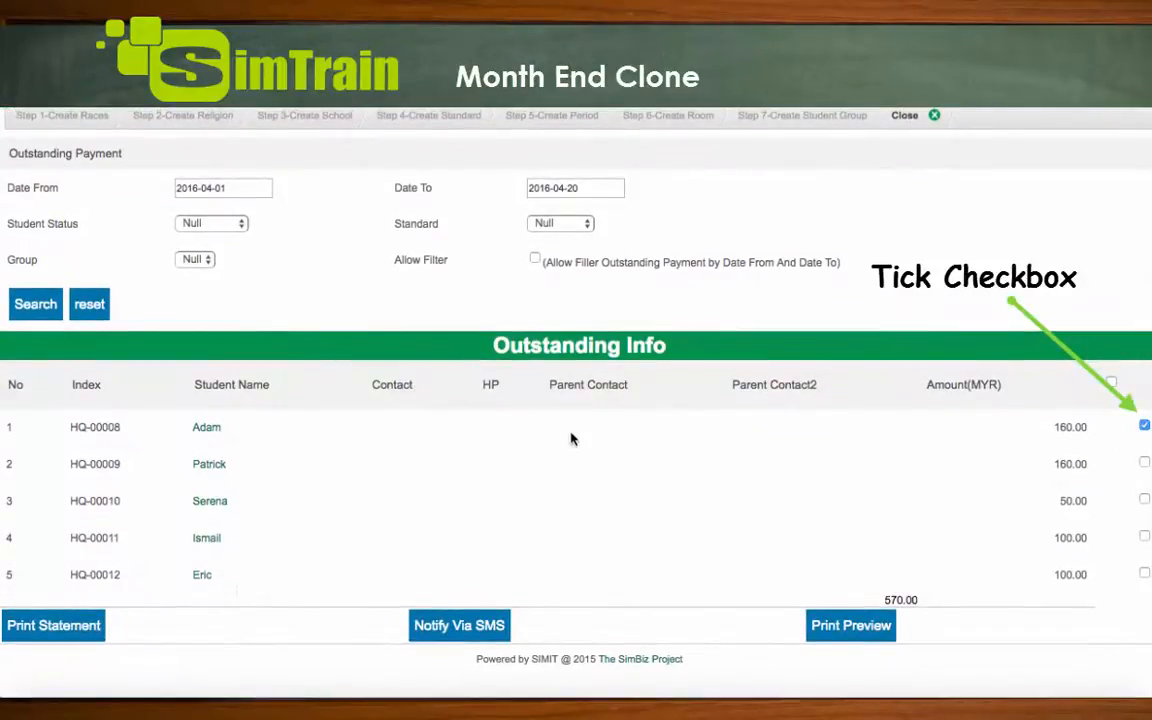
pyautogui.click(55, 626)
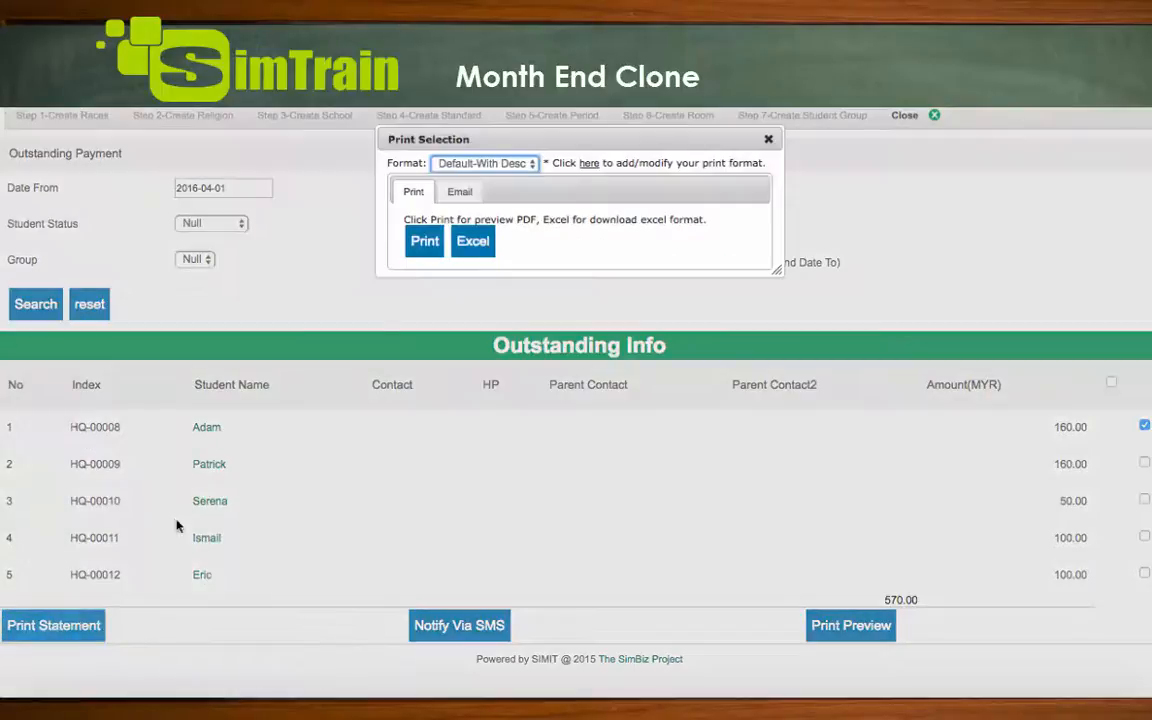
pyautogui.click(422, 246)
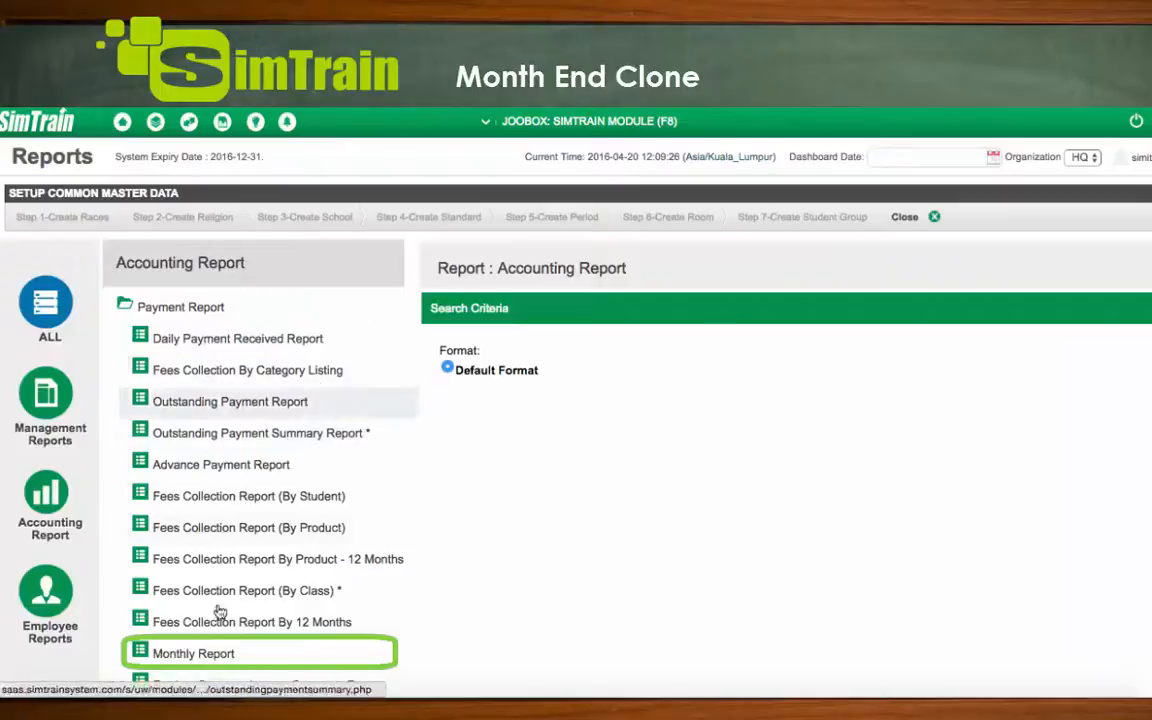
# Preview the accounting Monthly Report with the transaction date starting from 2016-04-01
pyautogui.click(196, 655)
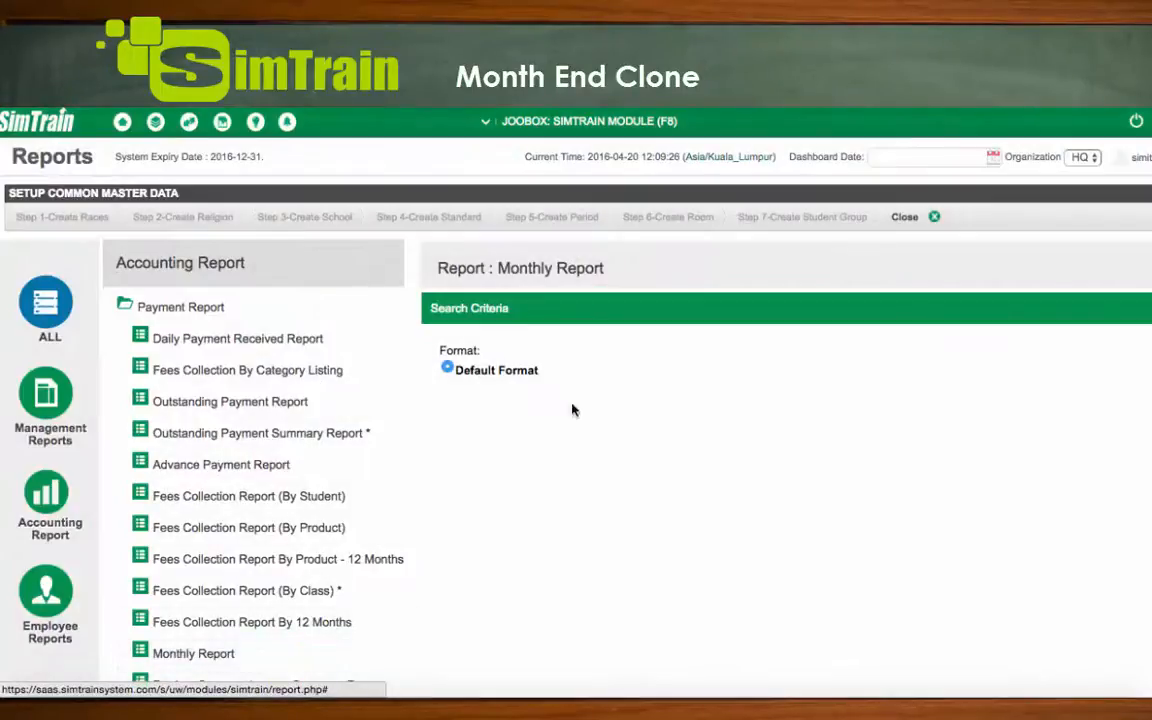
pyautogui.click(705, 356)
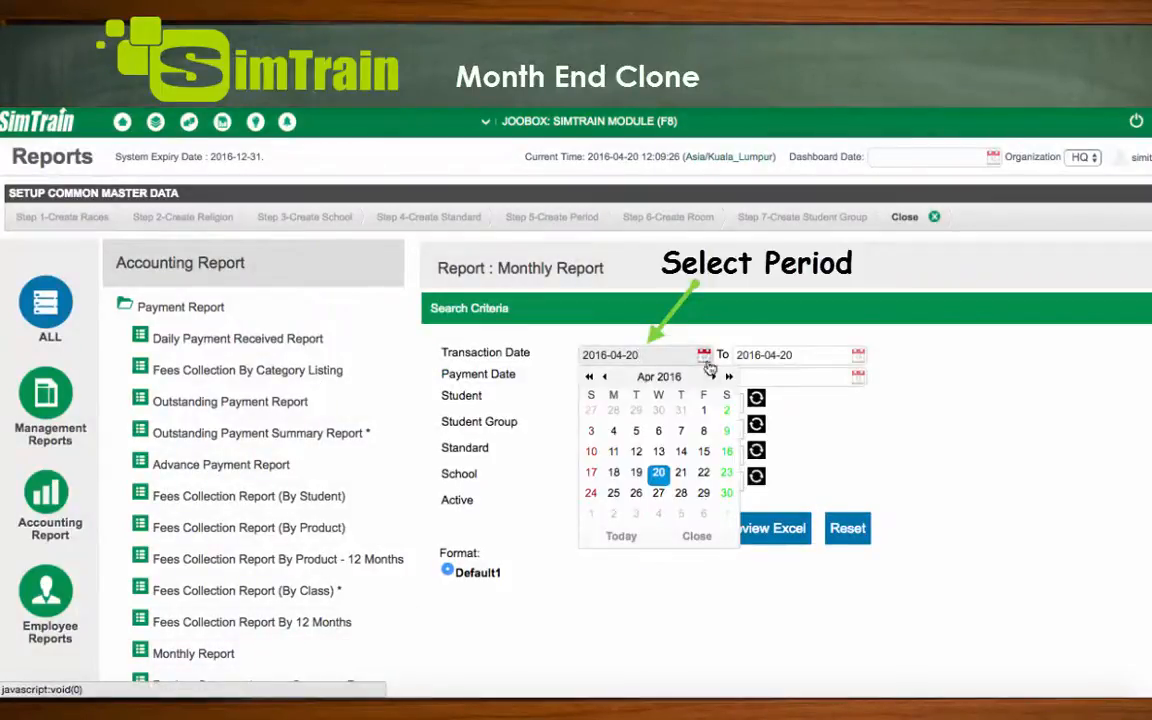
pyautogui.click(704, 414)
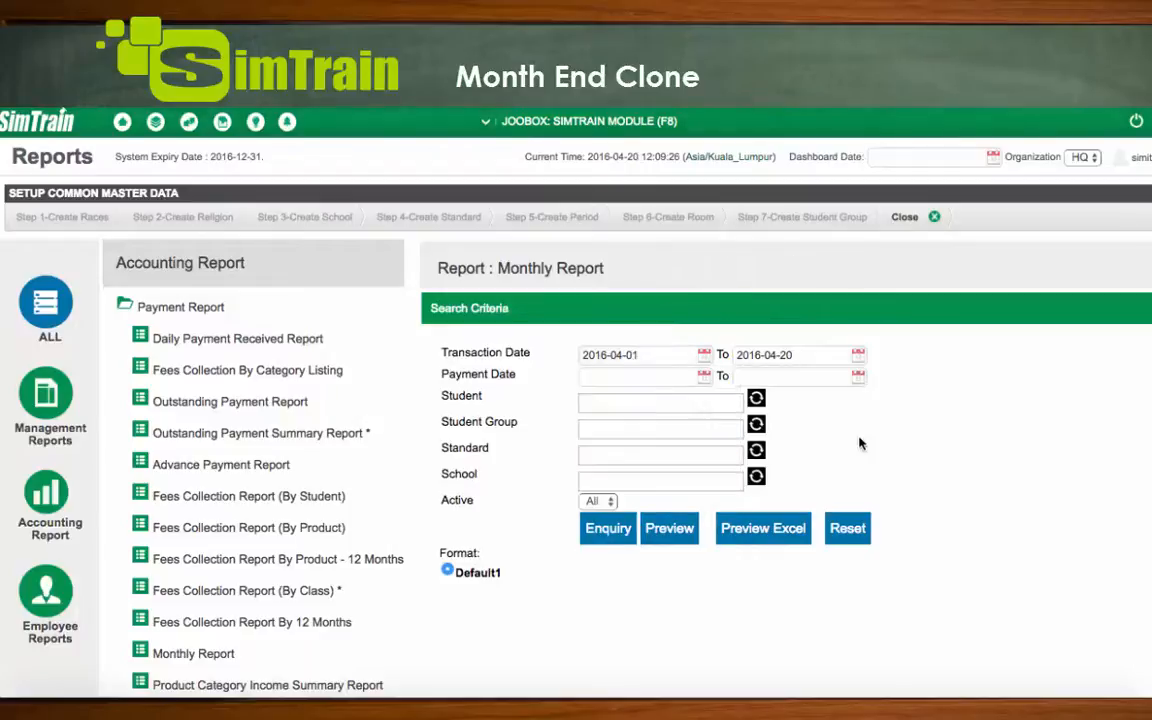
pyautogui.click(669, 530)
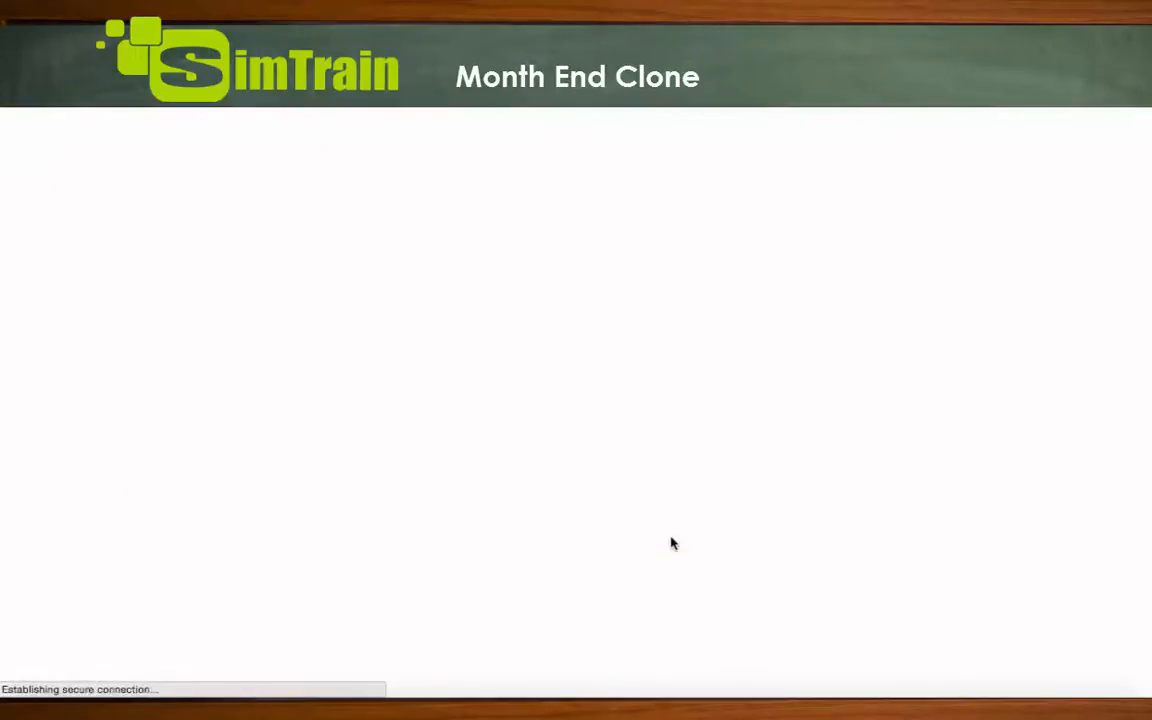